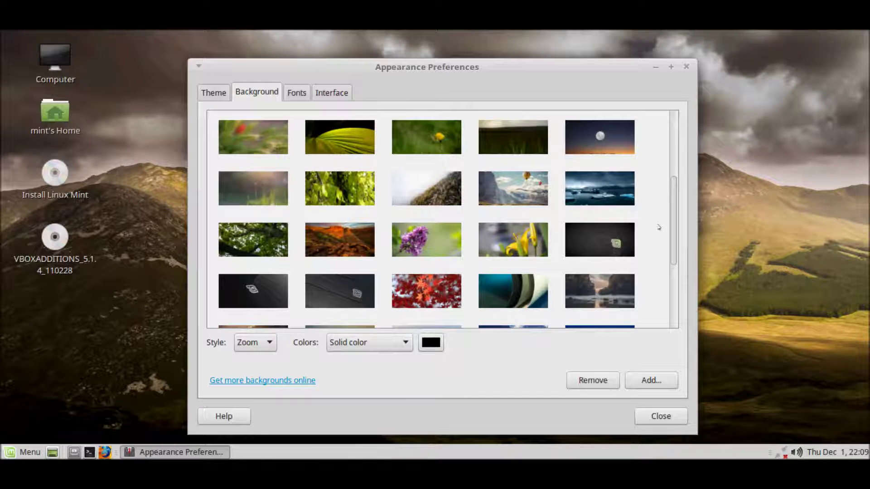
# Step: Make the dark Linux Mint logo picture the wallpaper and bring up the Theme page
pyautogui.scroll(-1, 658, 227)
pyautogui.click(355, 259)
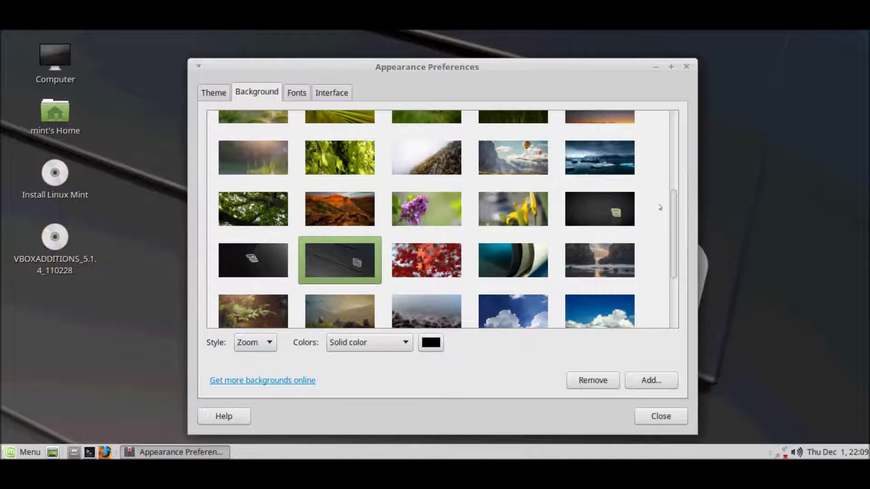
pyautogui.scroll(-4, 660, 207)
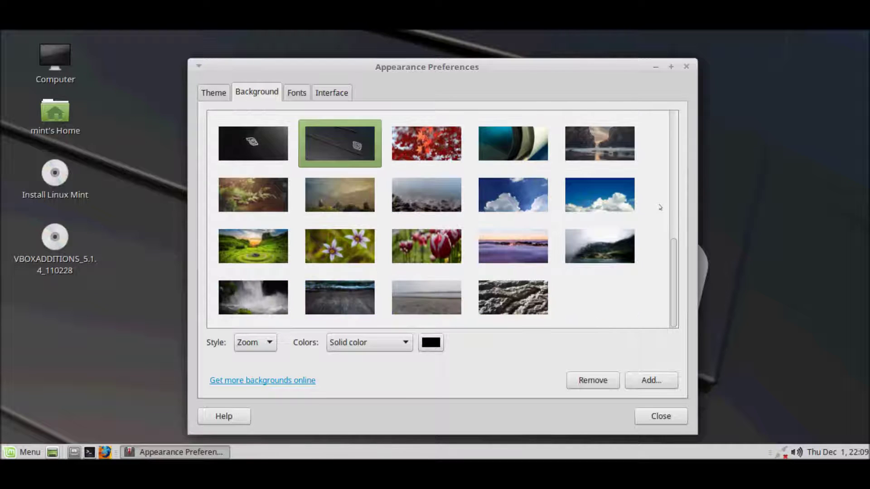
pyautogui.click(212, 91)
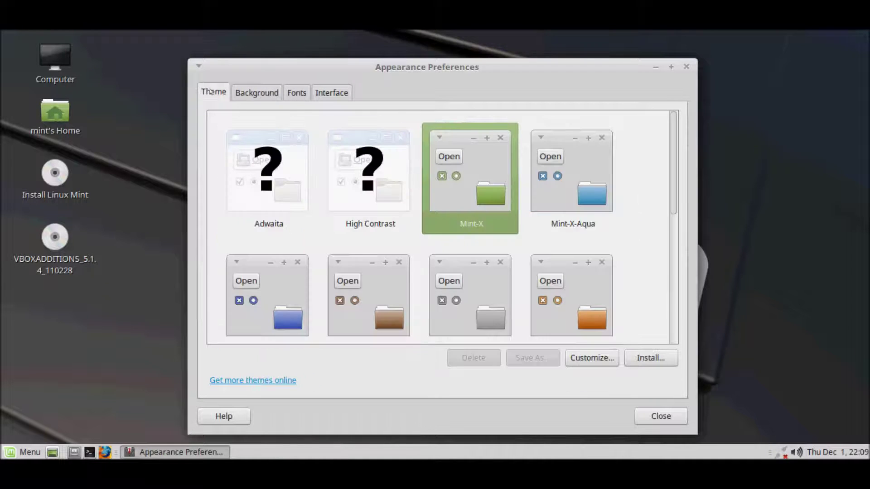
# Step: Look over the theme list, Fonts and Interface settings, then close Appearance Preferences
pyautogui.scroll(-4, 658, 176)
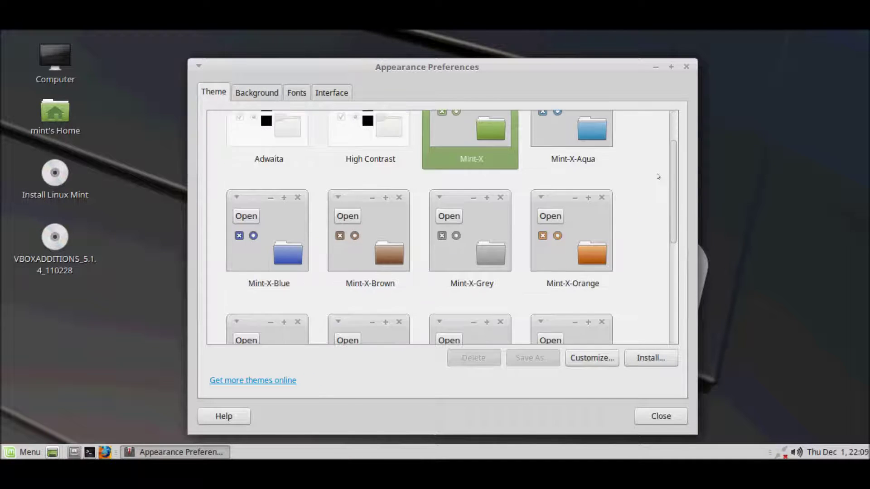
pyautogui.scroll(-4, 658, 177)
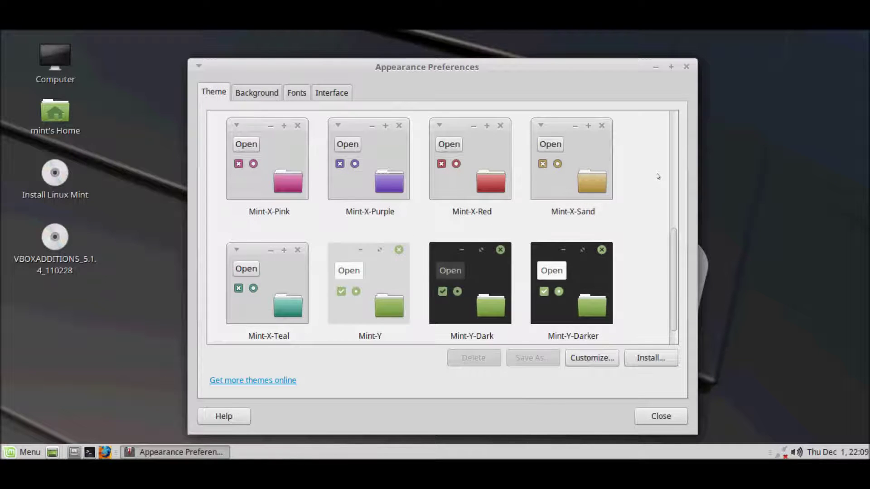
pyautogui.scroll(-1, 658, 176)
pyautogui.click(301, 92)
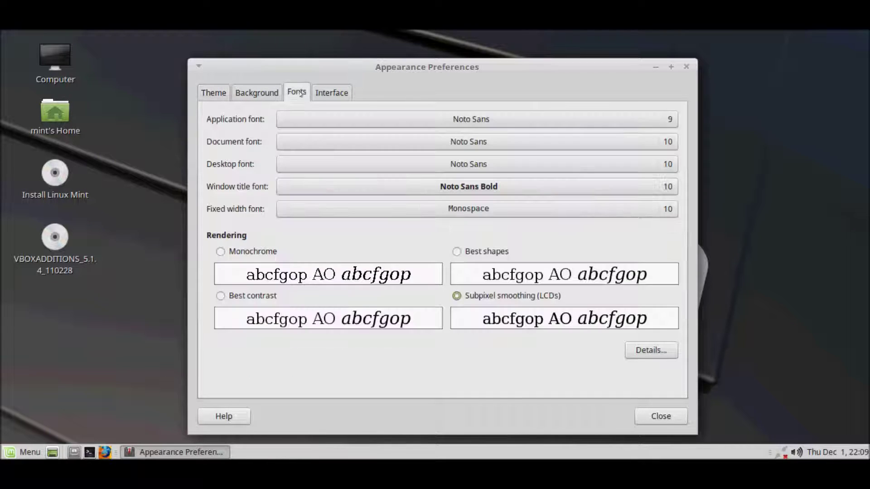
pyautogui.click(336, 93)
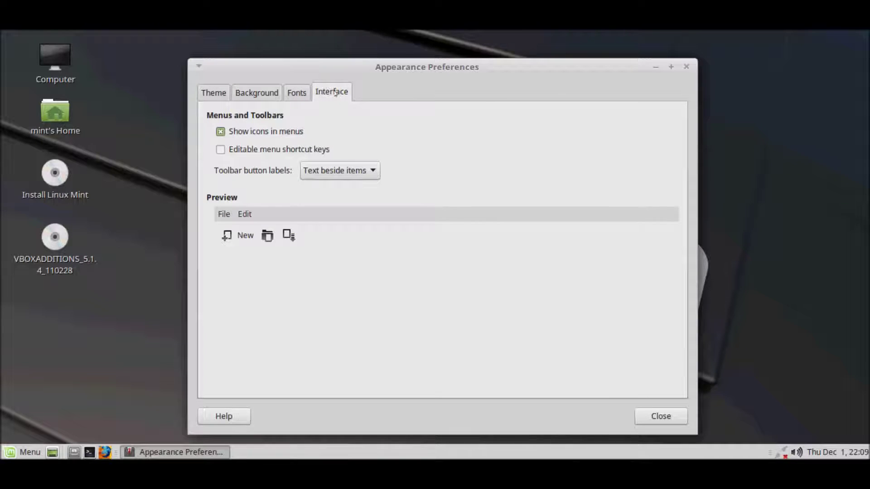
pyautogui.click(648, 417)
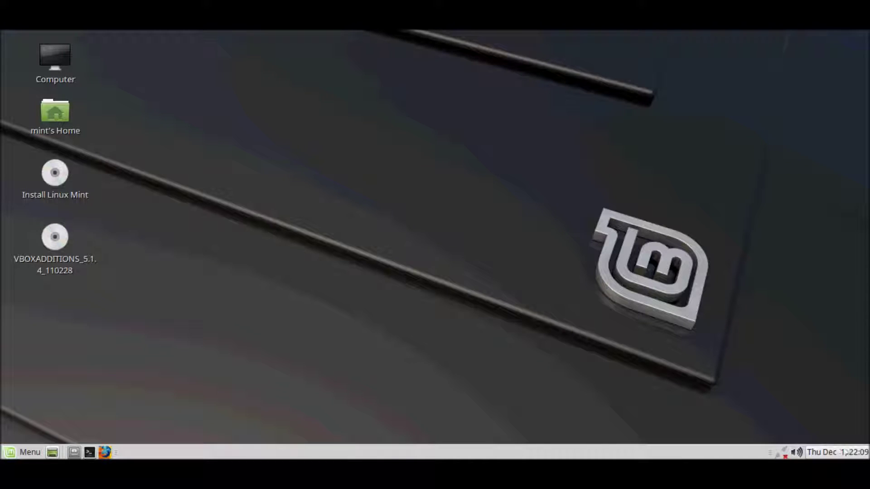
pyautogui.click(848, 452)
pyautogui.click(847, 452)
pyautogui.click(796, 452)
pyautogui.click(794, 452)
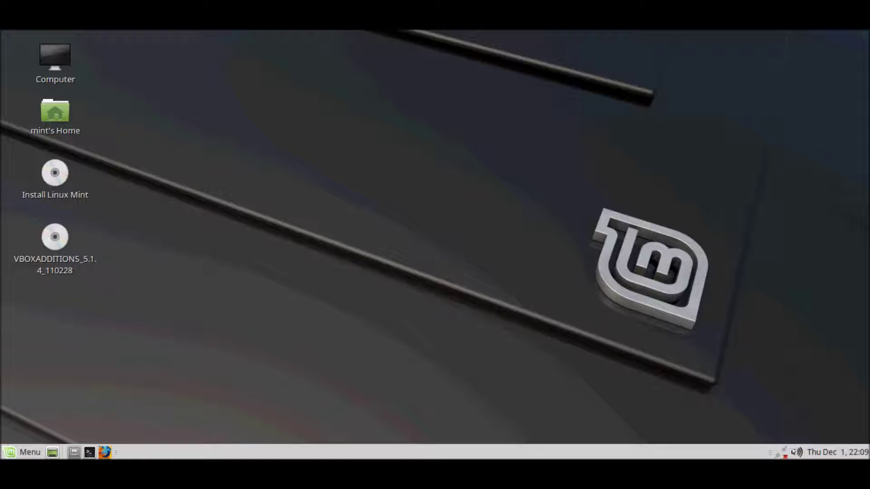
pyautogui.click(783, 451)
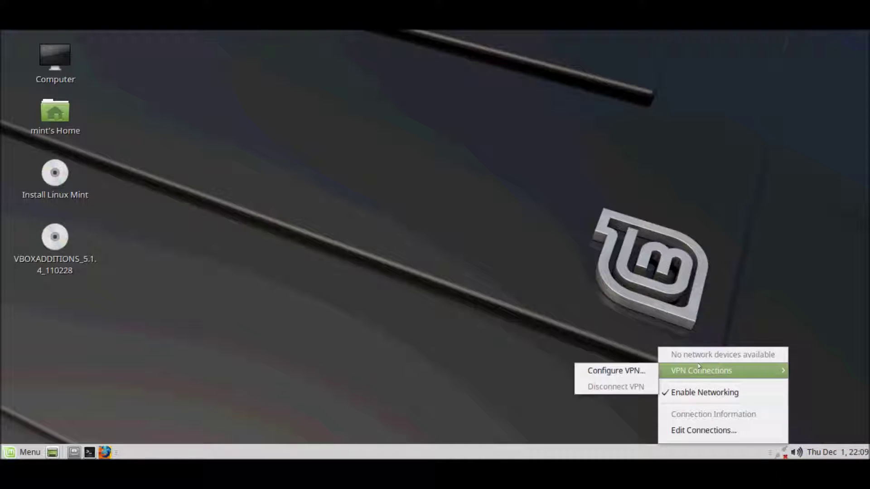
pyautogui.click(835, 398)
pyautogui.rightClick(584, 451)
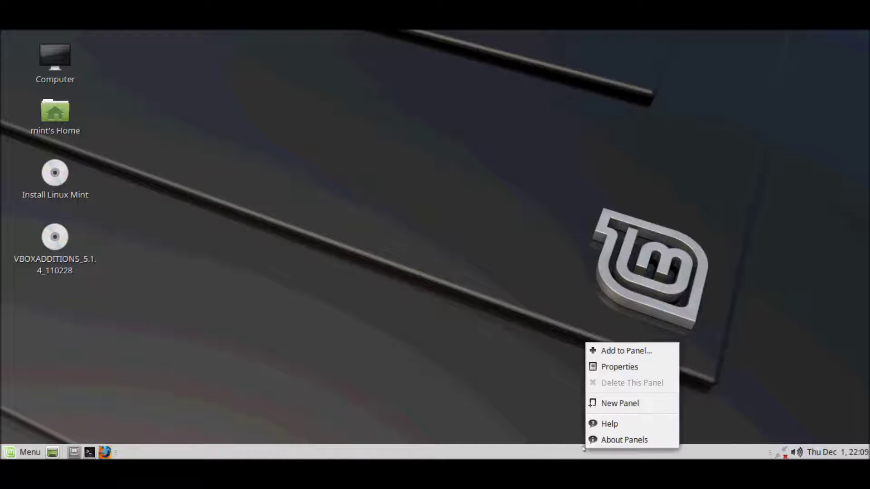
pyautogui.click(602, 440)
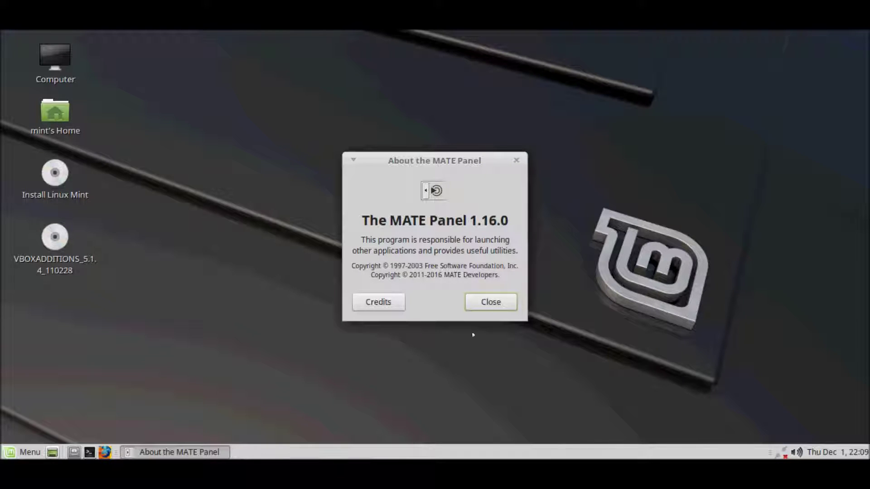
pyautogui.click(494, 308)
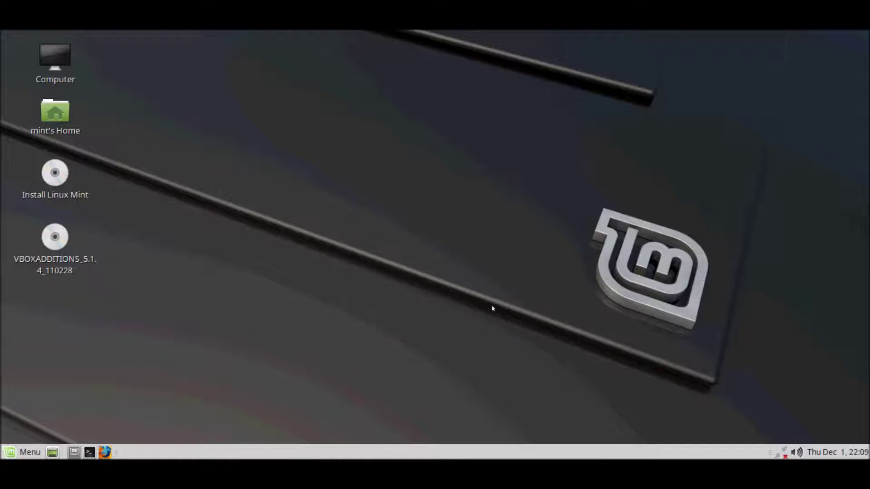
pyautogui.rightClick(473, 451)
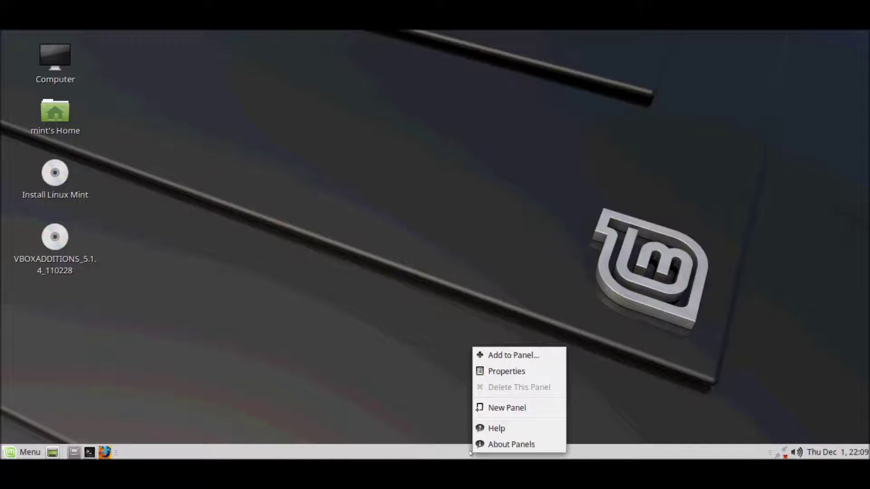
pyautogui.click(497, 432)
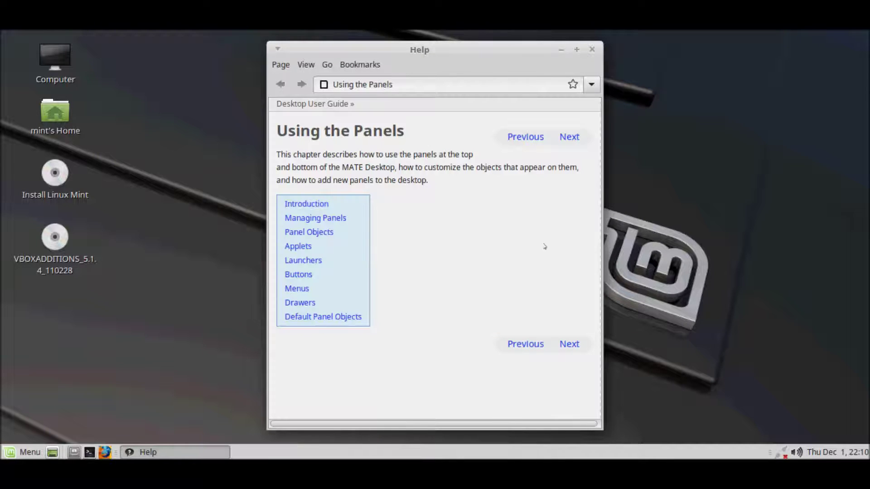
pyautogui.click(591, 50)
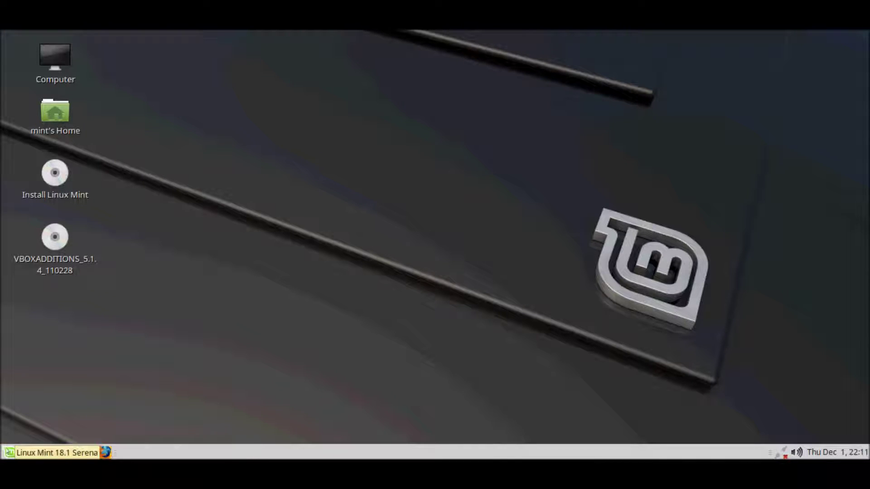
# Step: Start the Welcome Screen from Mint Menu's All applications list
pyautogui.click(9, 452)
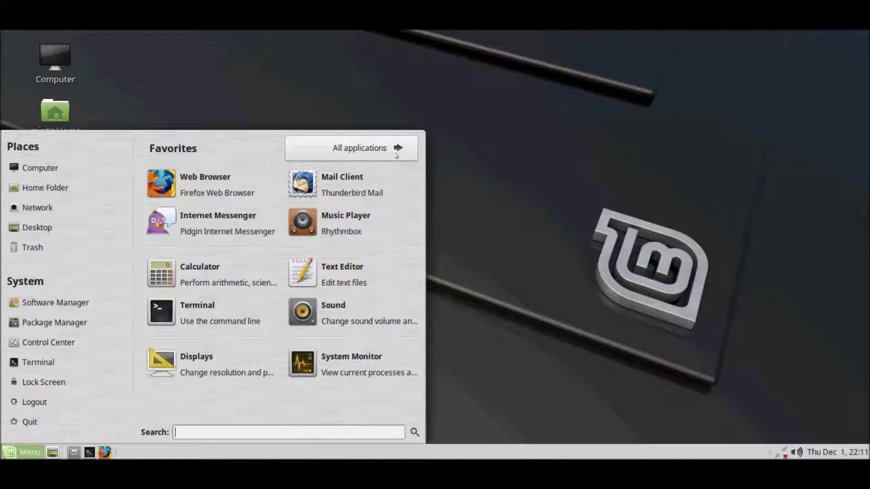
pyautogui.click(396, 155)
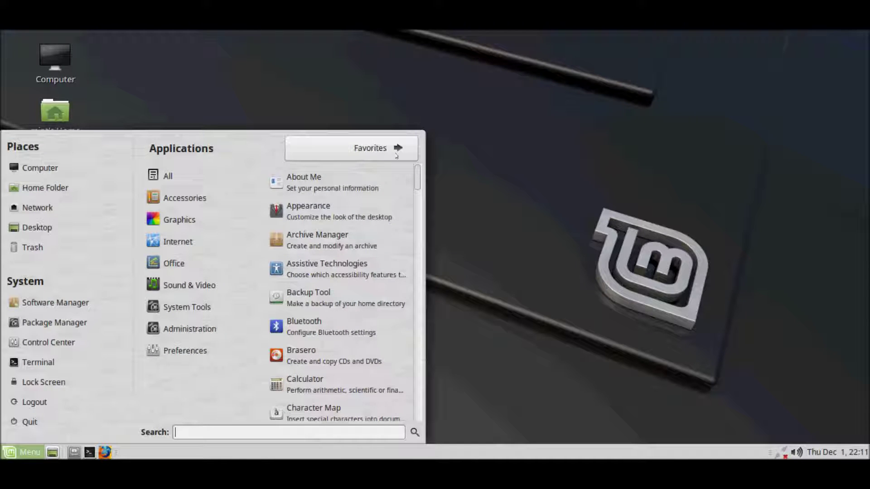
pyautogui.moveTo(418, 183); pyautogui.dragTo(415, 418)
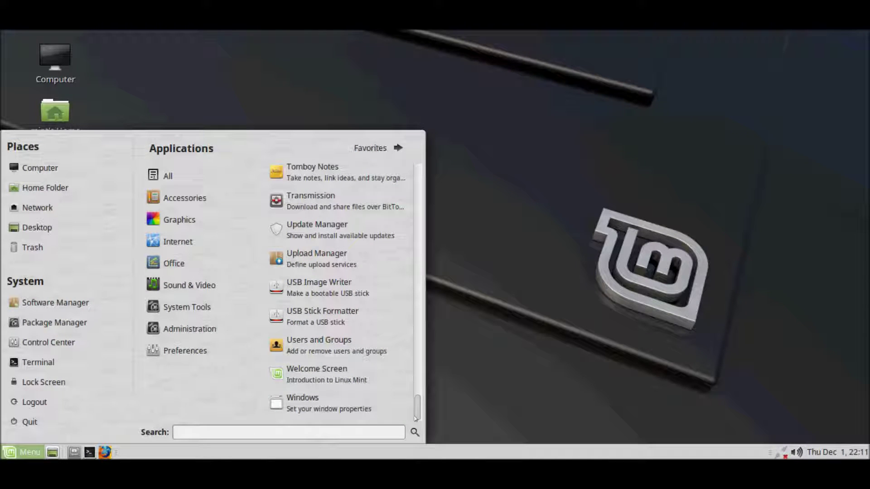
pyautogui.click(336, 380)
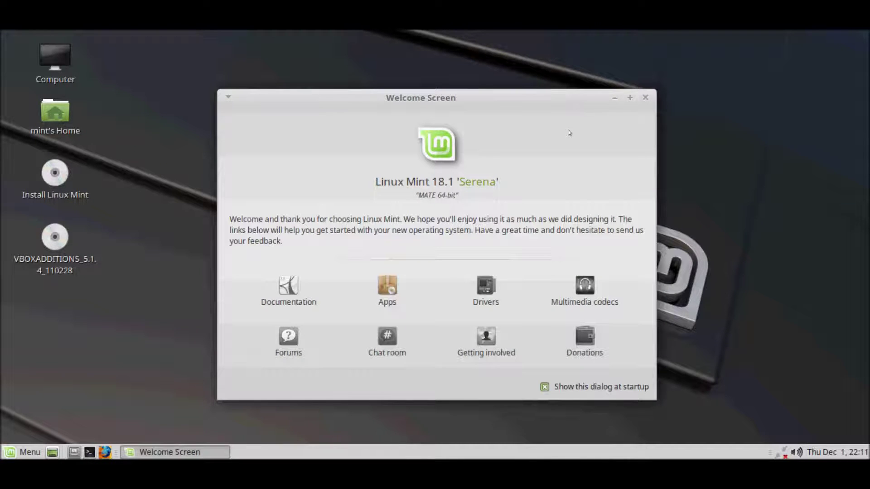
# Step: Turn off 'Show this dialog at startup' and close the Welcome Screen
pyautogui.click(544, 388)
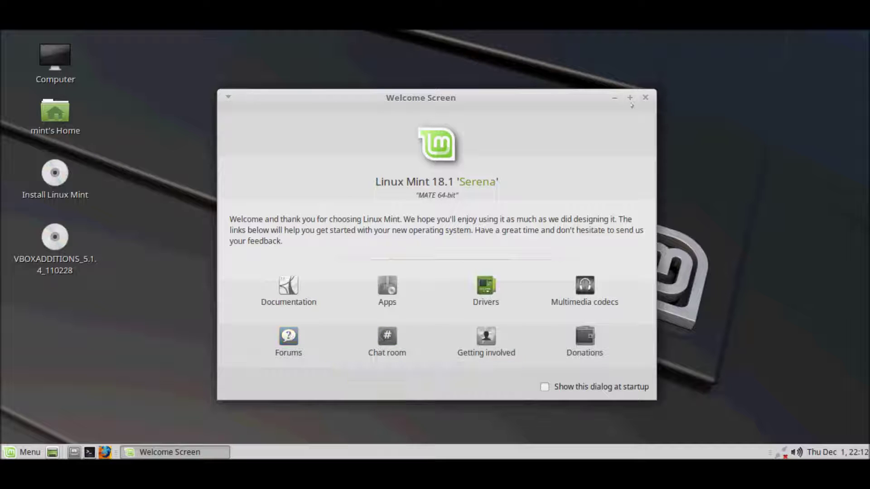
pyautogui.click(645, 97)
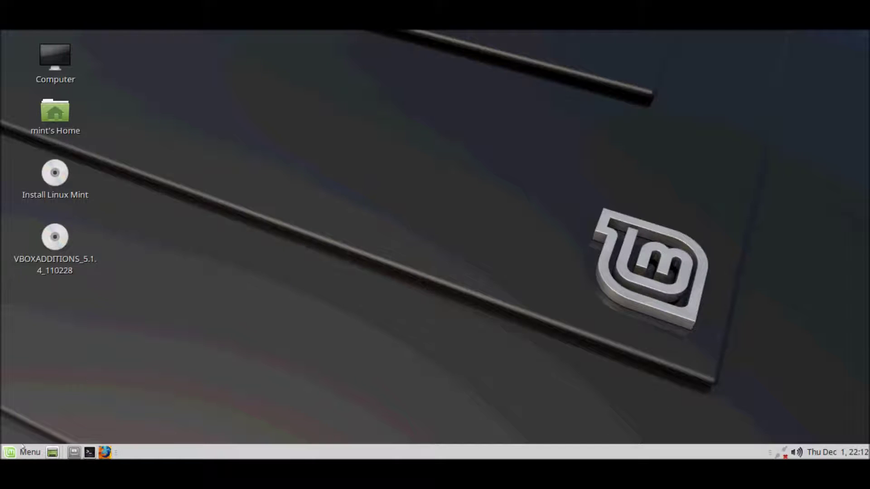
# Step: Launch System Monitor from Mint Menu's System Tools category
pyautogui.click(20, 451)
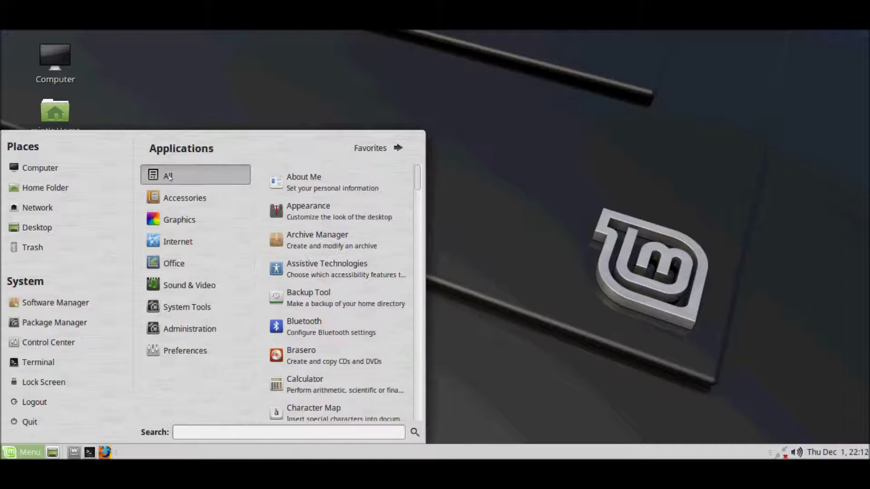
pyautogui.moveTo(169, 201)
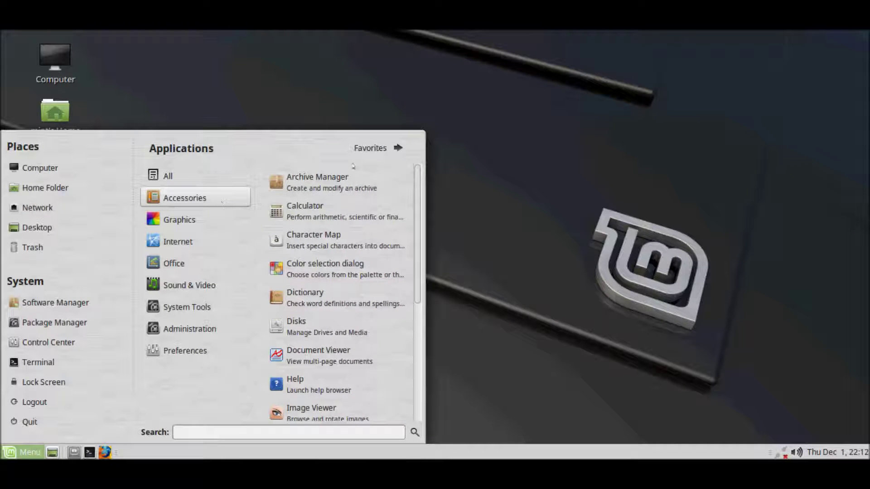
pyautogui.scroll(-1, 353, 195)
pyautogui.scroll(-2, 356, 236)
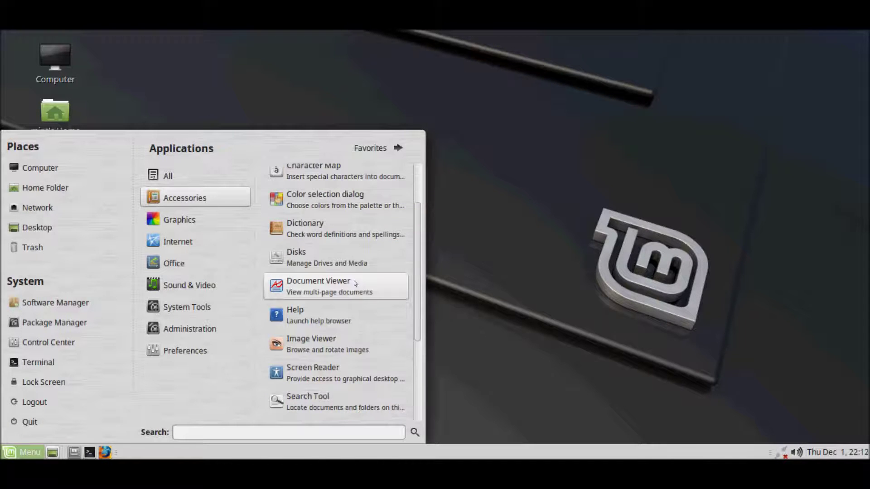
pyautogui.scroll(-2, 373, 303)
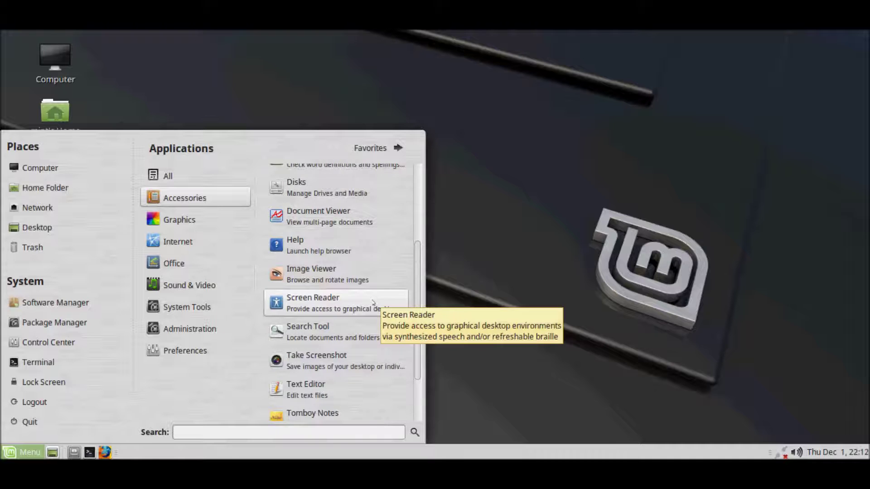
pyautogui.scroll(-3, 373, 303)
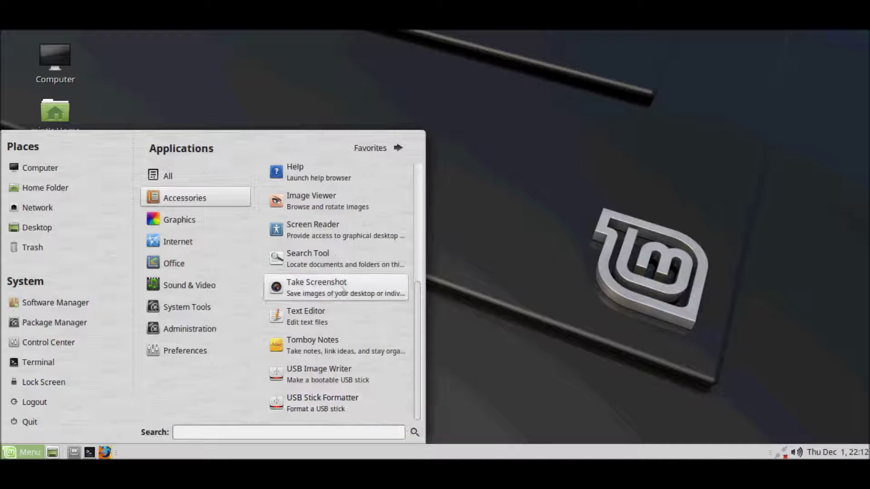
pyautogui.moveTo(193, 218)
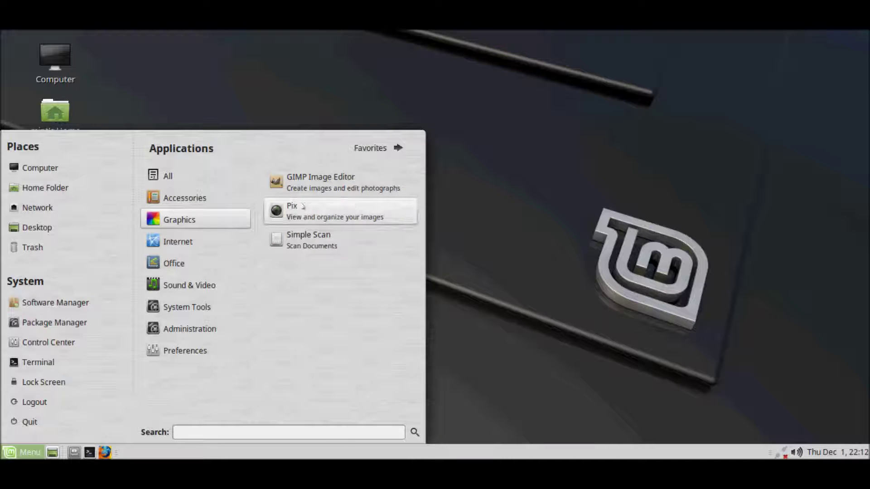
pyautogui.moveTo(172, 245)
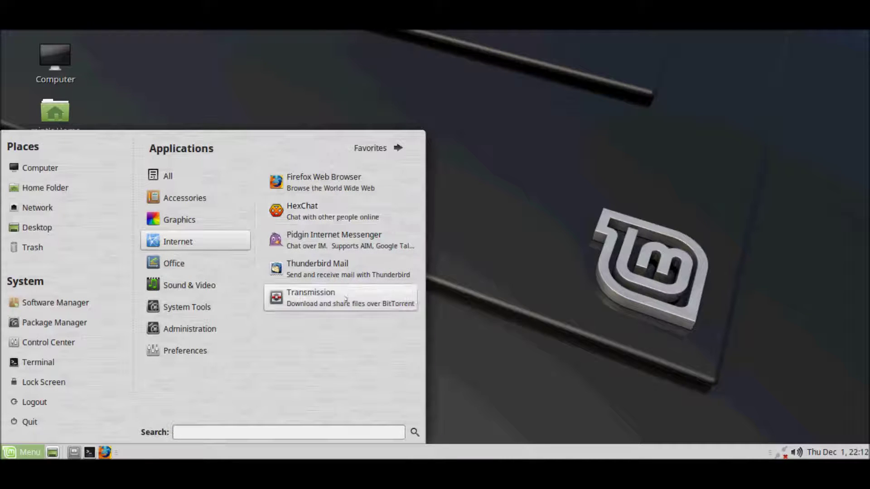
pyautogui.moveTo(201, 269)
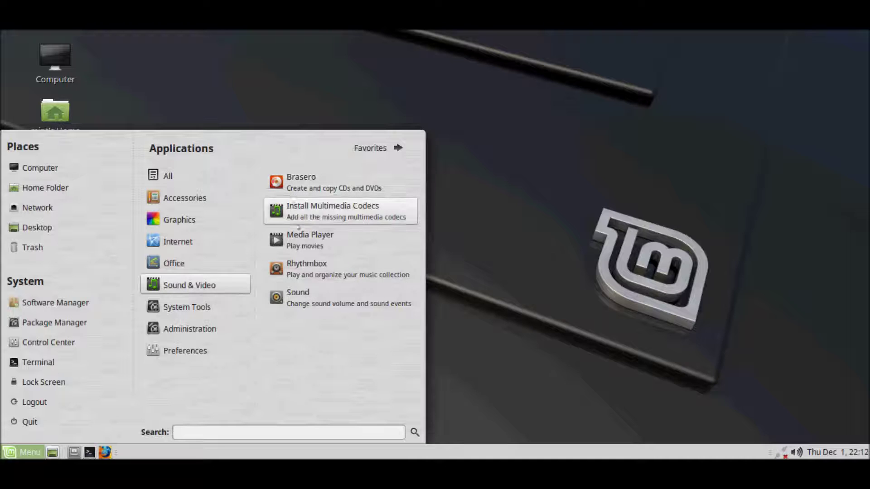
pyautogui.moveTo(228, 309)
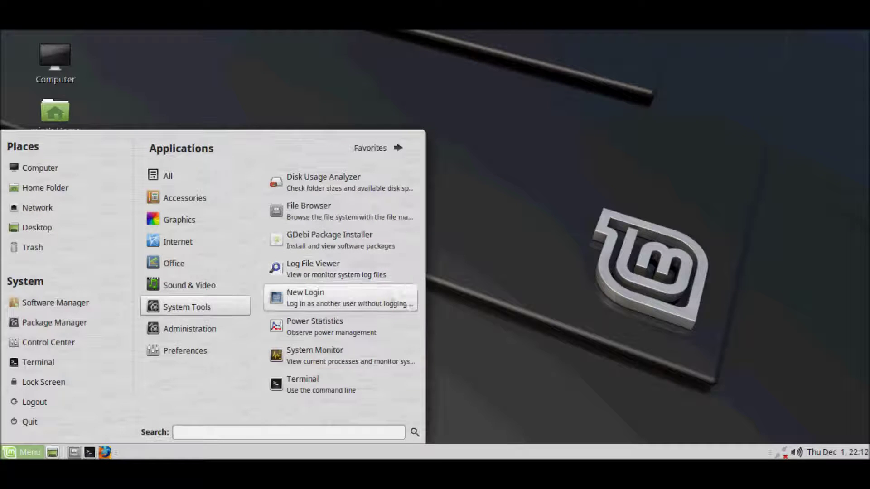
pyautogui.click(345, 355)
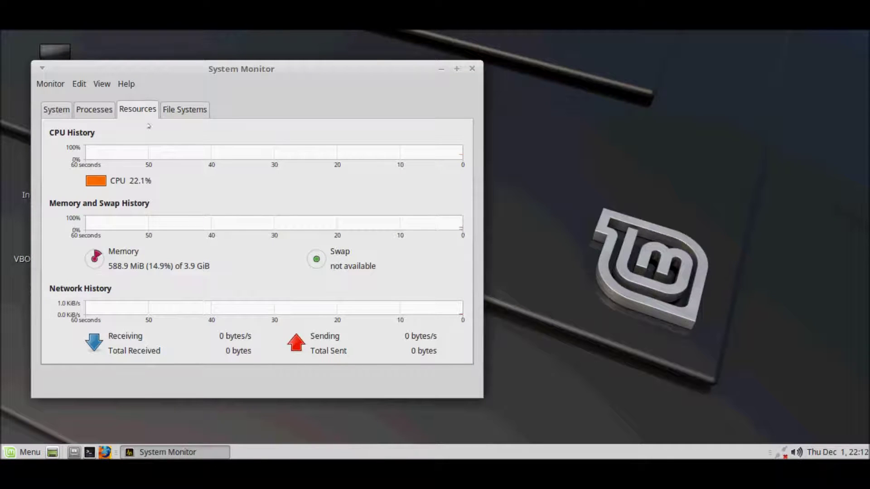
# Step: Sort processes by memory, check the System and File Systems tabs, then close System Monitor
pyautogui.click(98, 113)
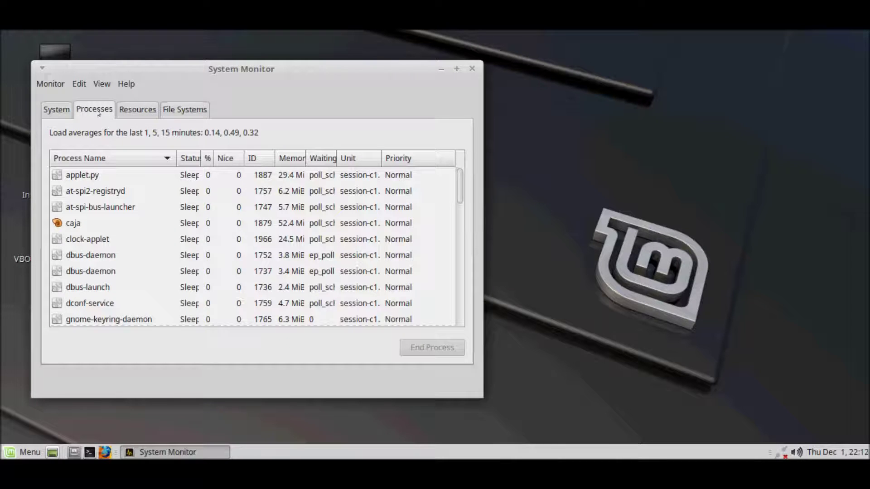
pyautogui.click(288, 160)
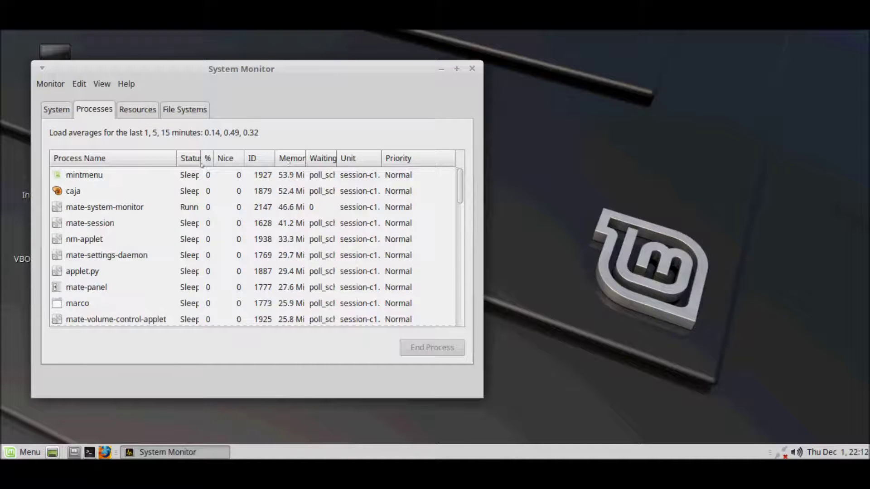
pyautogui.click(56, 110)
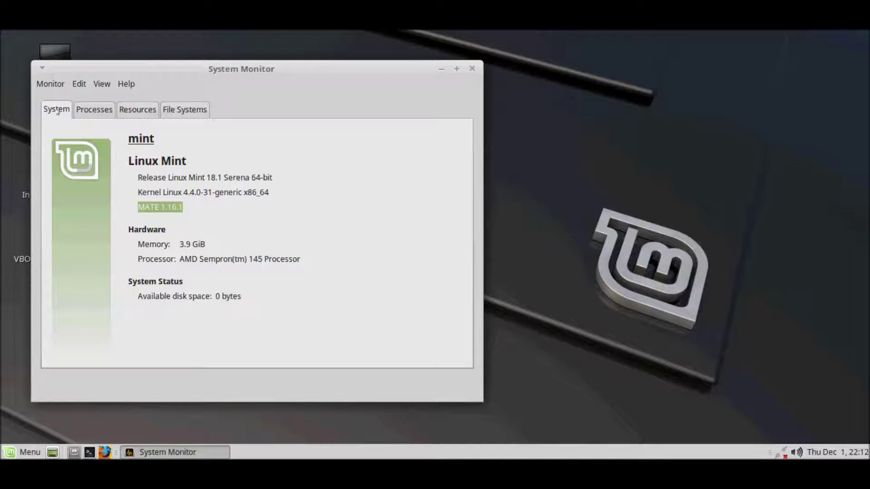
pyautogui.click(185, 110)
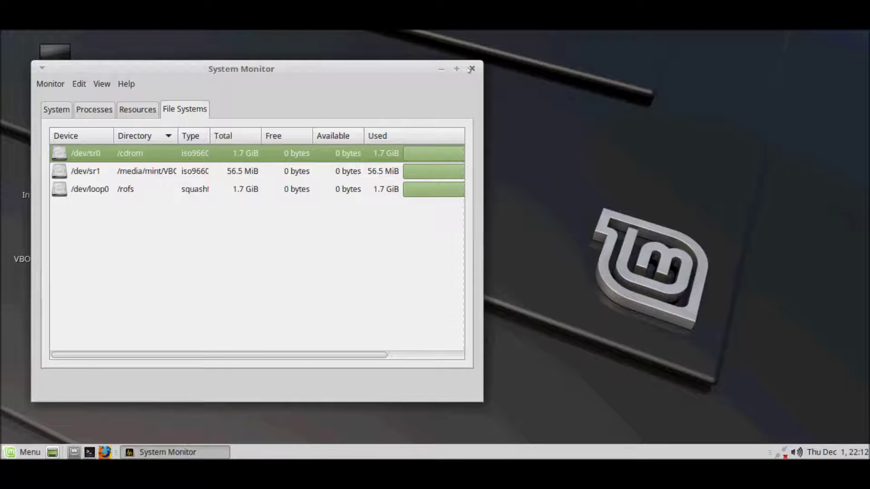
pyautogui.click(472, 68)
# Step: Launch CompizConfig Settings Manager from Mint Menu's Preferences category
pyautogui.click(25, 452)
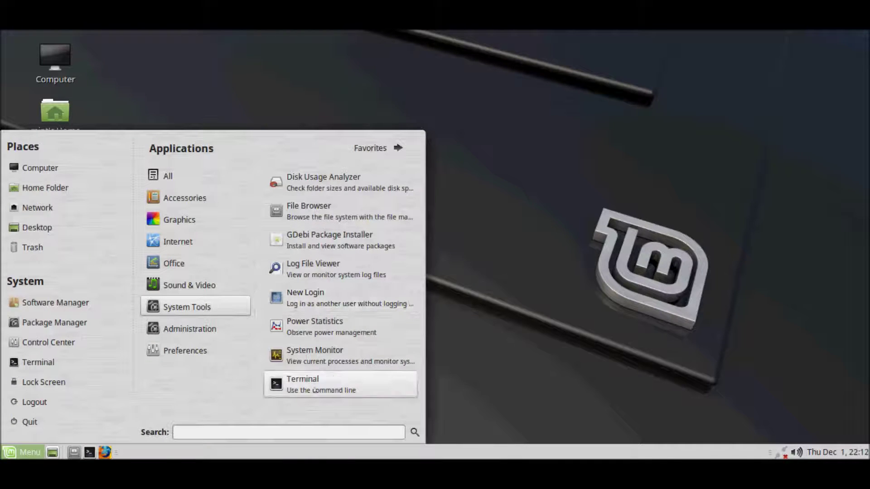
pyautogui.moveTo(187, 329)
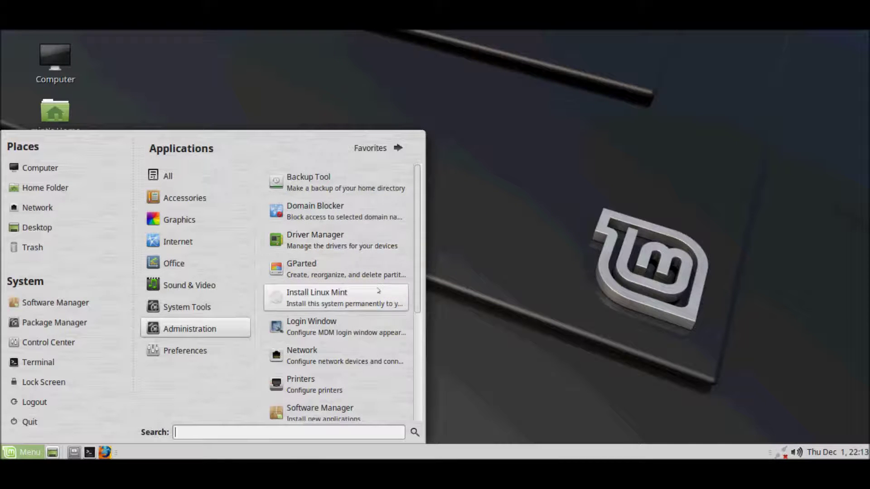
pyautogui.scroll(-2, 382, 324)
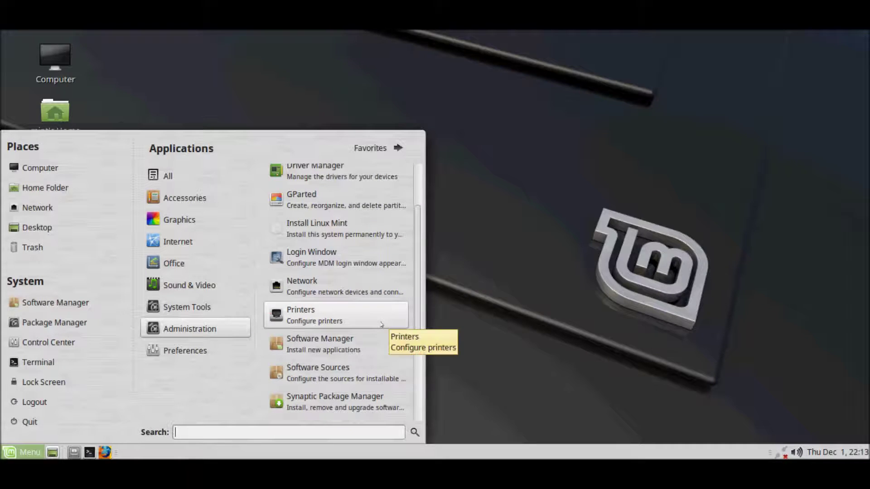
pyautogui.scroll(-1, 382, 324)
pyautogui.scroll(-2, 379, 365)
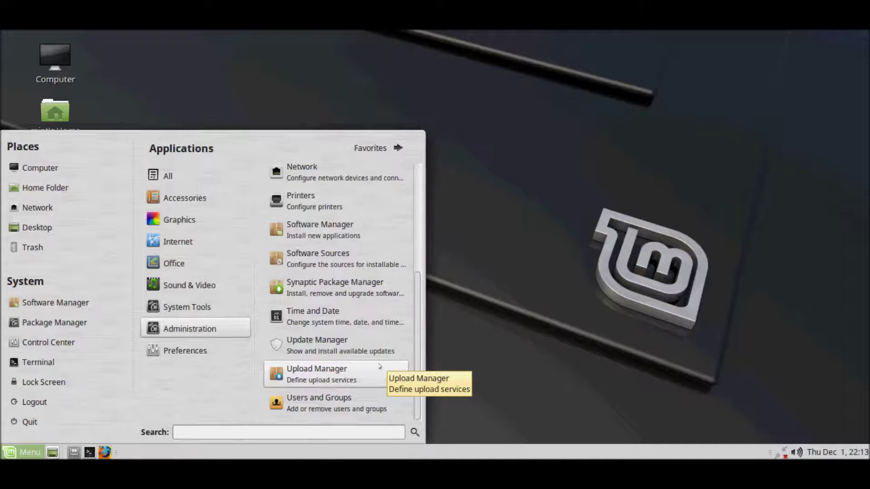
pyautogui.scroll(-1, 362, 401)
pyautogui.moveTo(209, 351)
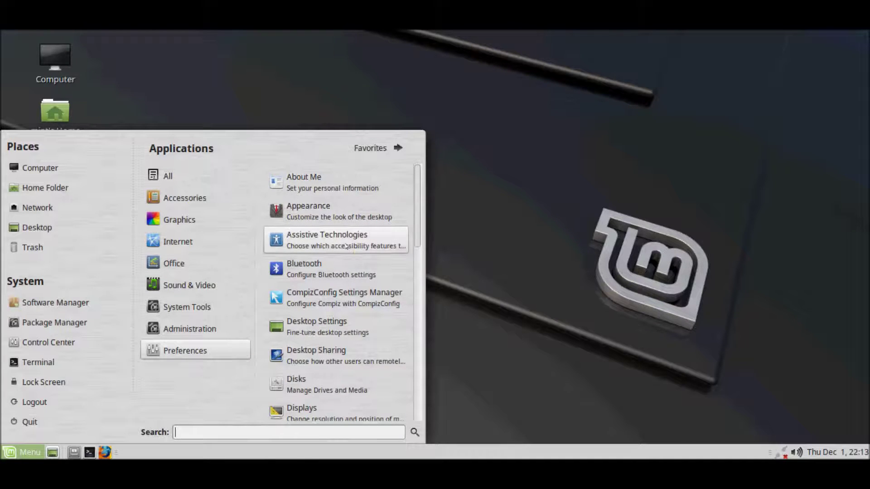
pyautogui.click(348, 298)
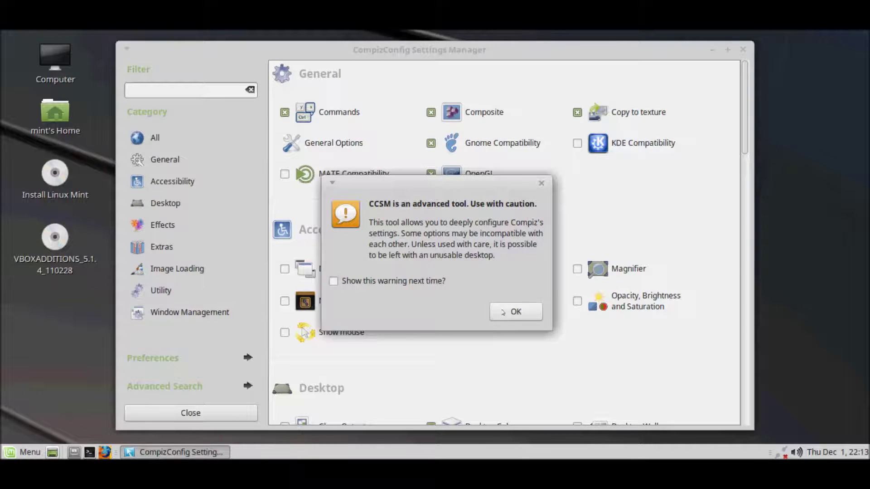
# Step: Dismiss the caution warning and browse the plugin list down through Window Management
pyautogui.click(503, 313)
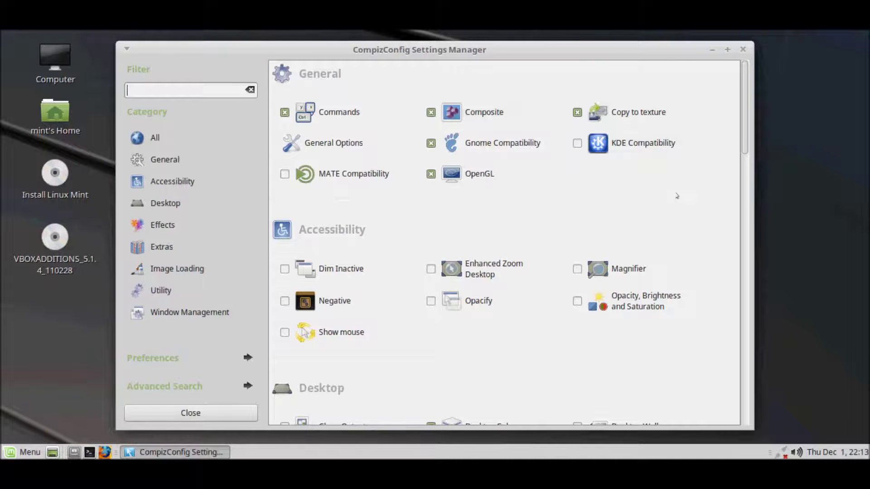
pyautogui.scroll(-2, 677, 196)
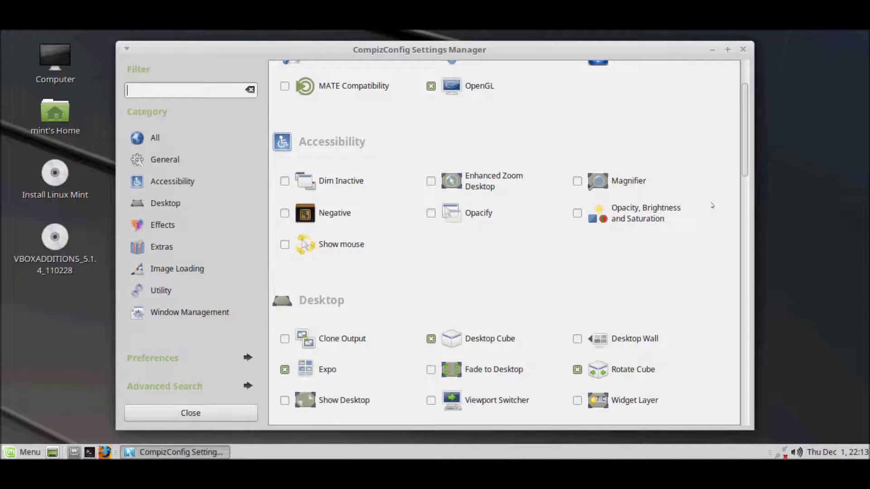
pyautogui.scroll(-1, 712, 206)
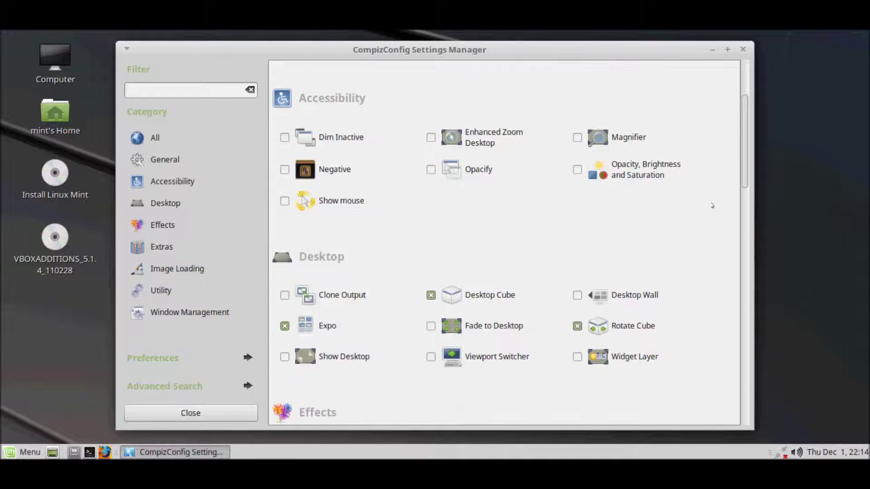
pyautogui.scroll(-1, 712, 205)
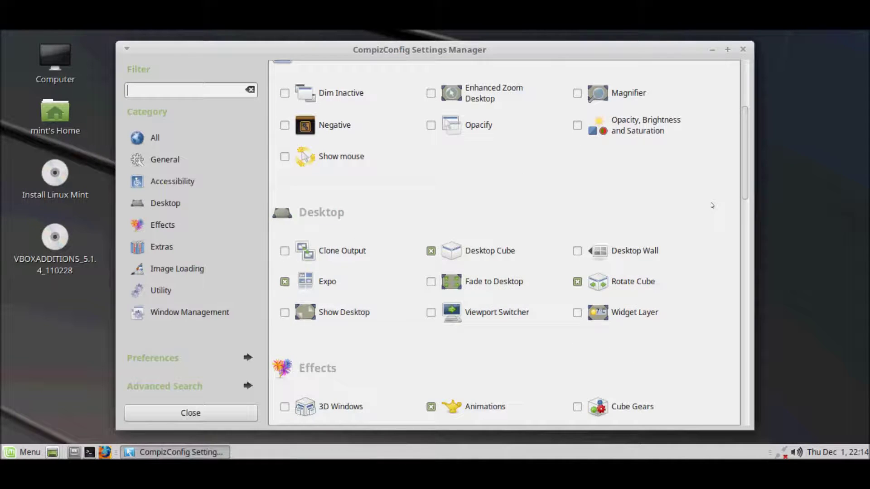
pyautogui.scroll(-1, 712, 206)
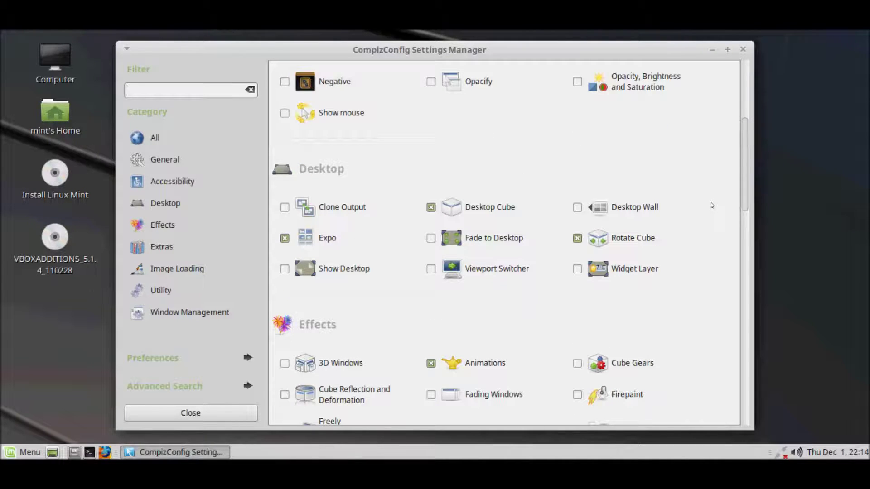
pyautogui.scroll(-1, 712, 206)
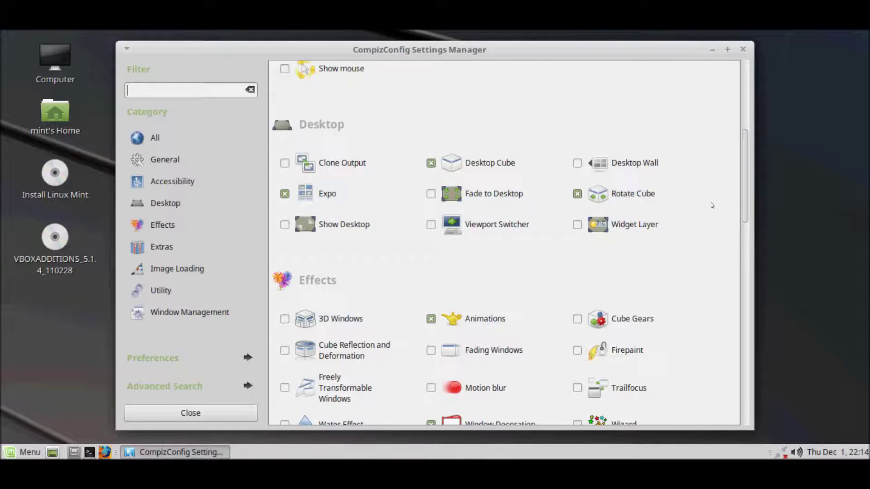
pyautogui.scroll(-1, 712, 206)
pyautogui.scroll(-1, 712, 206)
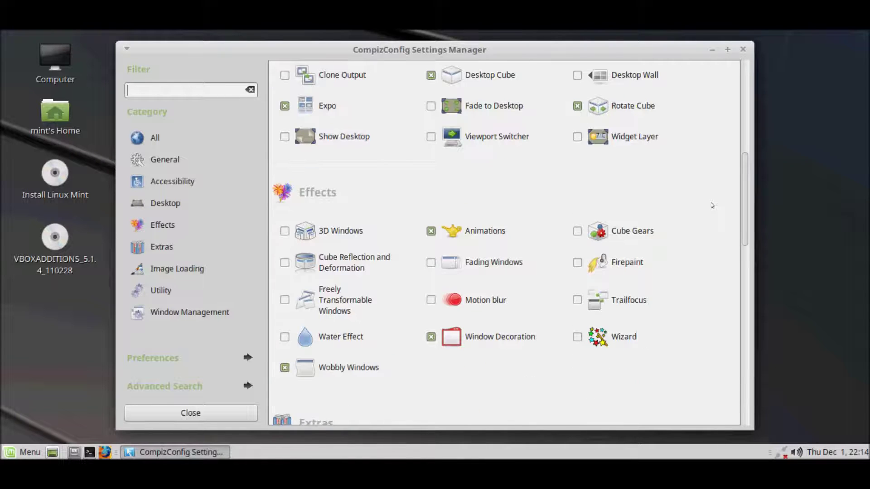
pyautogui.scroll(-1, 712, 205)
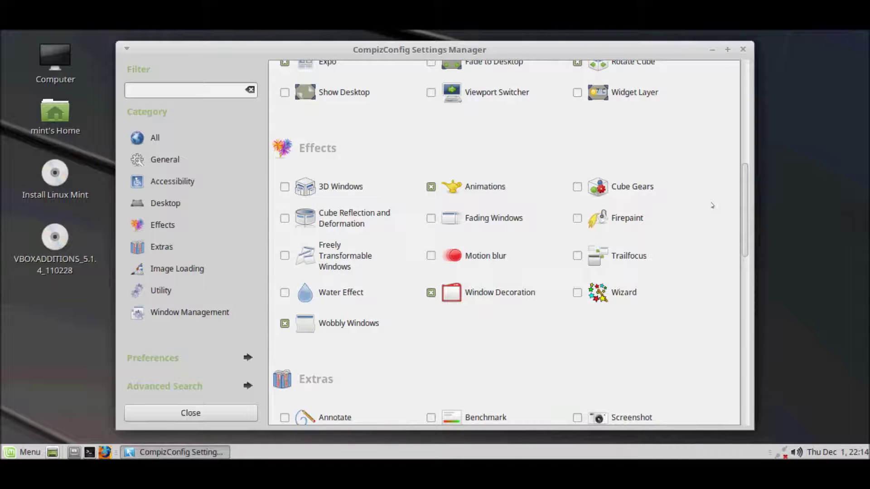
pyautogui.scroll(-1, 712, 206)
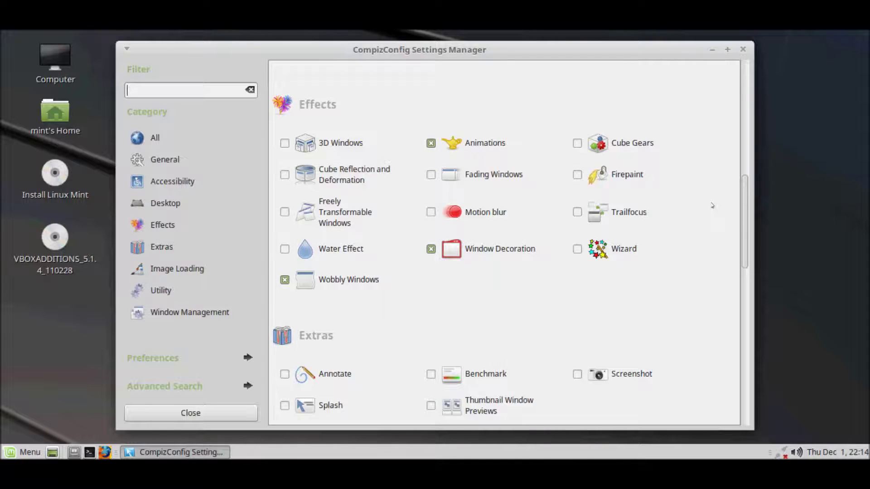
pyautogui.scroll(-1, 712, 205)
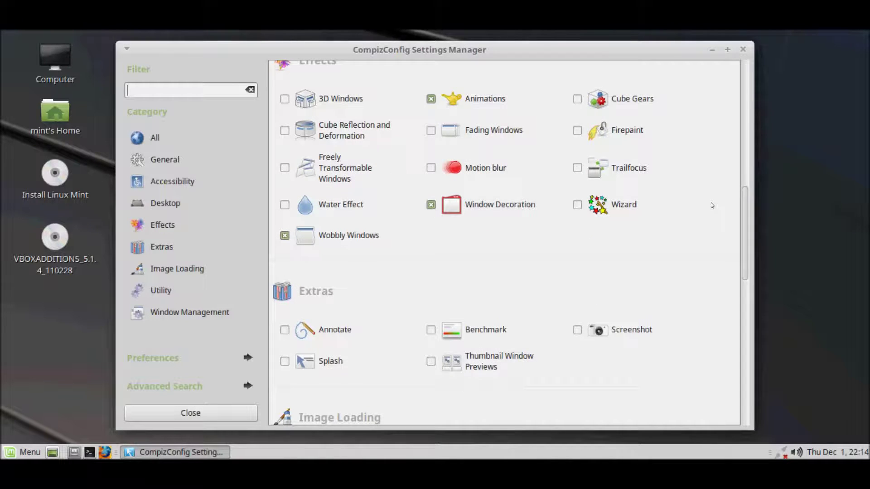
pyautogui.scroll(-1, 712, 206)
pyautogui.scroll(-1, 712, 206)
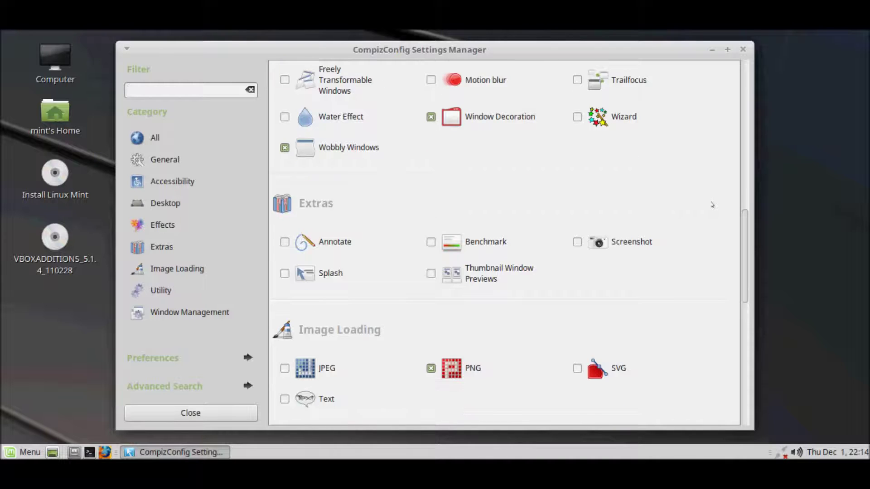
pyautogui.scroll(-3, 712, 206)
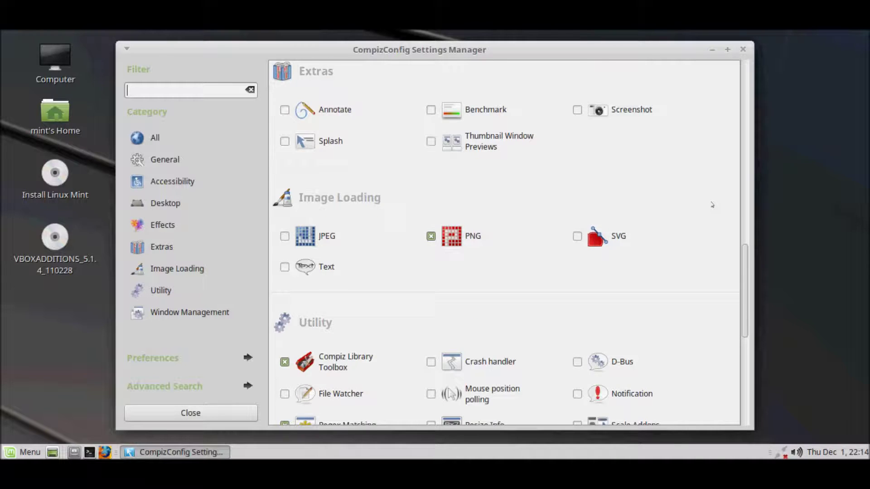
pyautogui.scroll(-2, 712, 204)
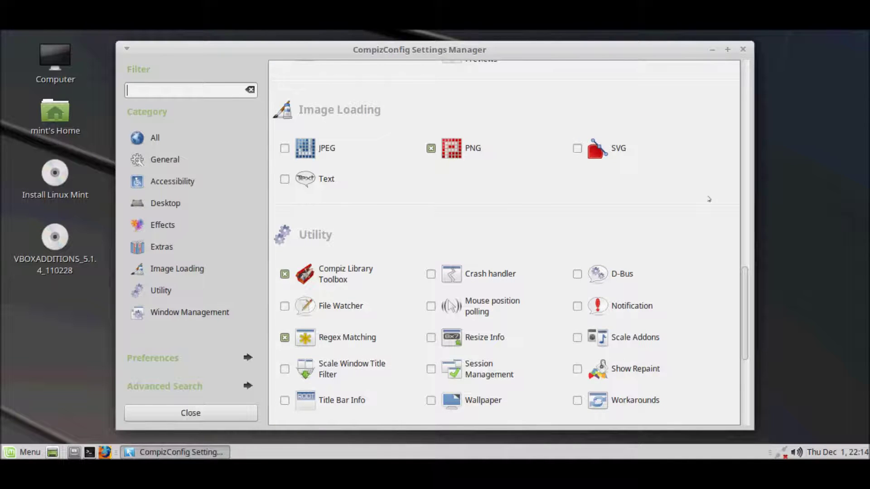
pyautogui.scroll(-1, 709, 199)
pyautogui.scroll(-3, 708, 199)
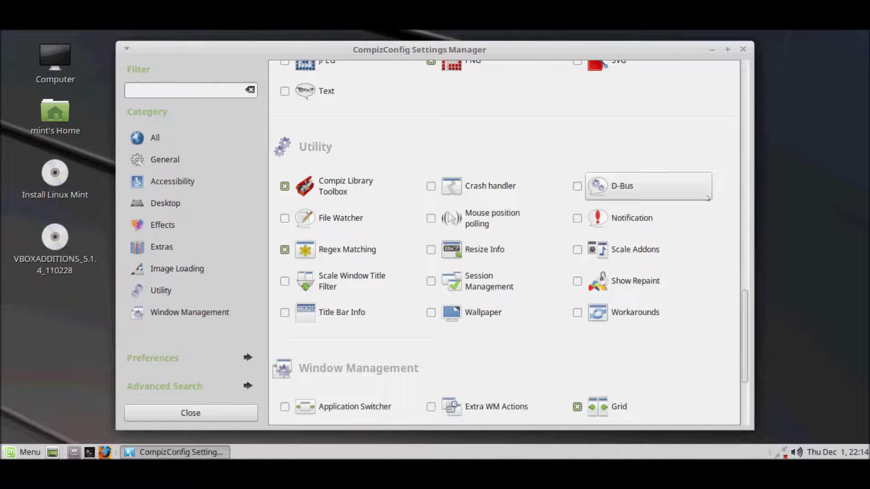
pyautogui.scroll(-1, 708, 199)
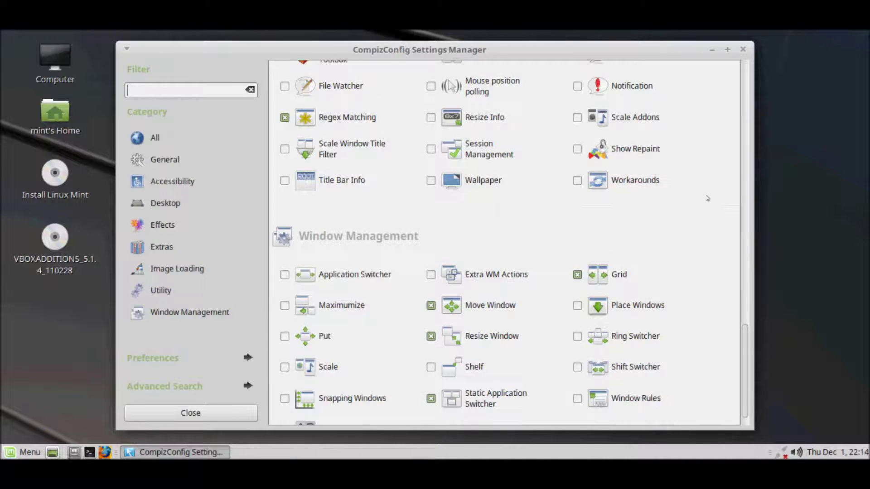
pyautogui.scroll(-1, 707, 199)
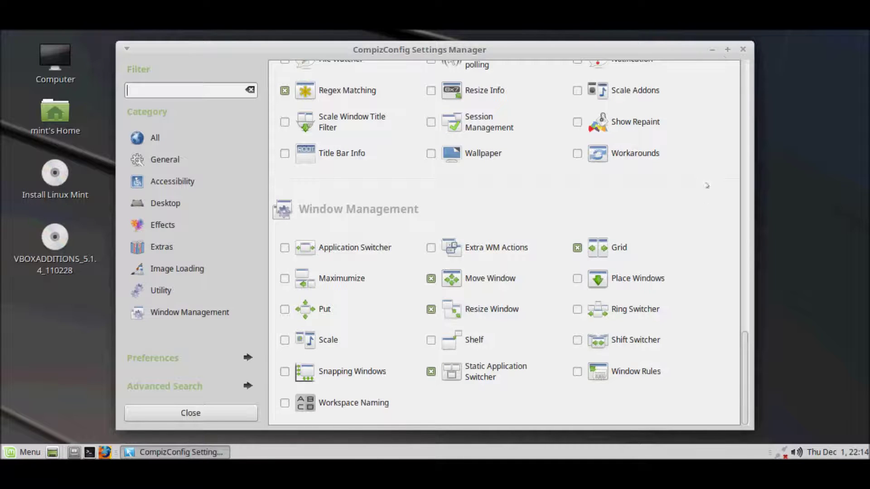
# Step: Close CompizConfig and scroll Mint Menu's Preferences list toward Preferred Applications
pyautogui.click(743, 49)
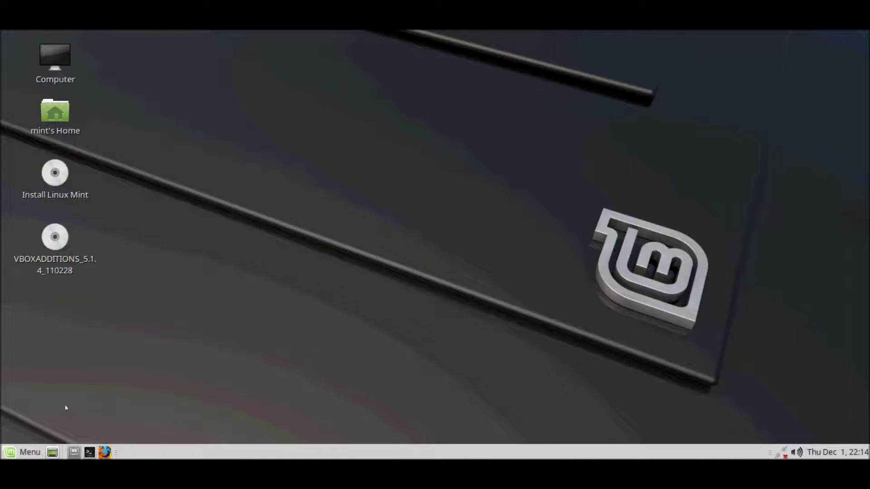
pyautogui.click(23, 454)
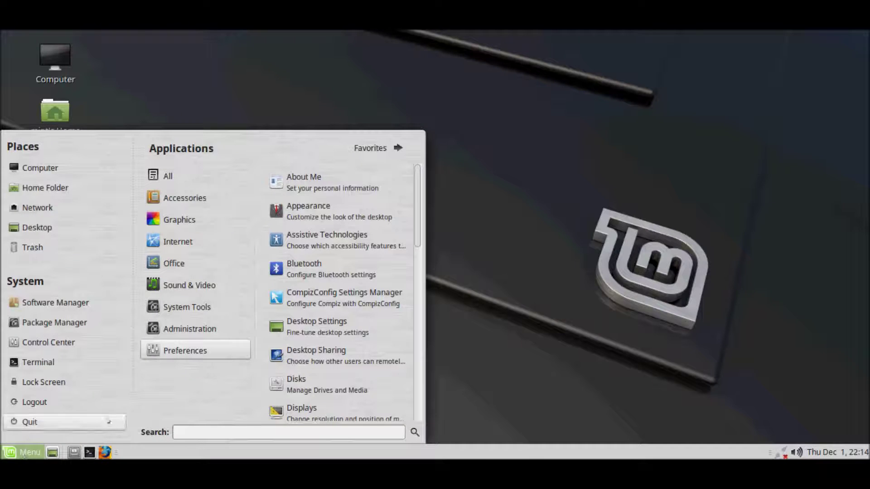
pyautogui.scroll(-1, 360, 267)
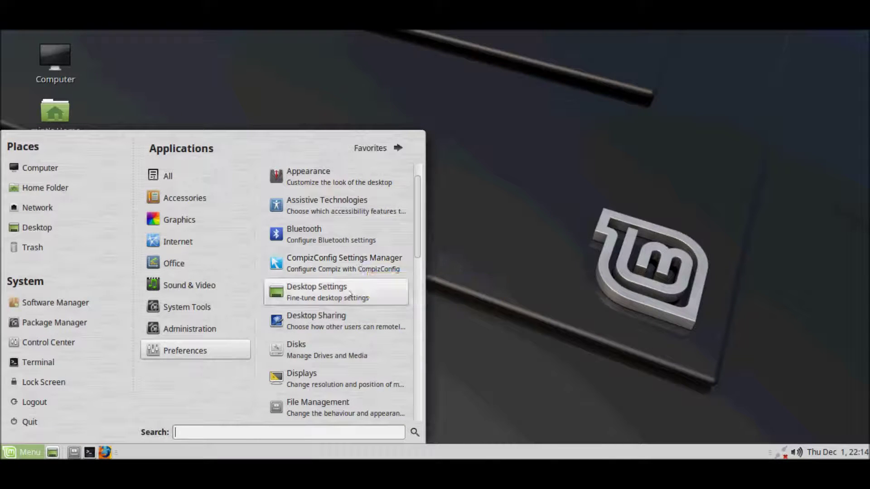
pyautogui.scroll(-1, 350, 297)
pyautogui.scroll(-2, 350, 297)
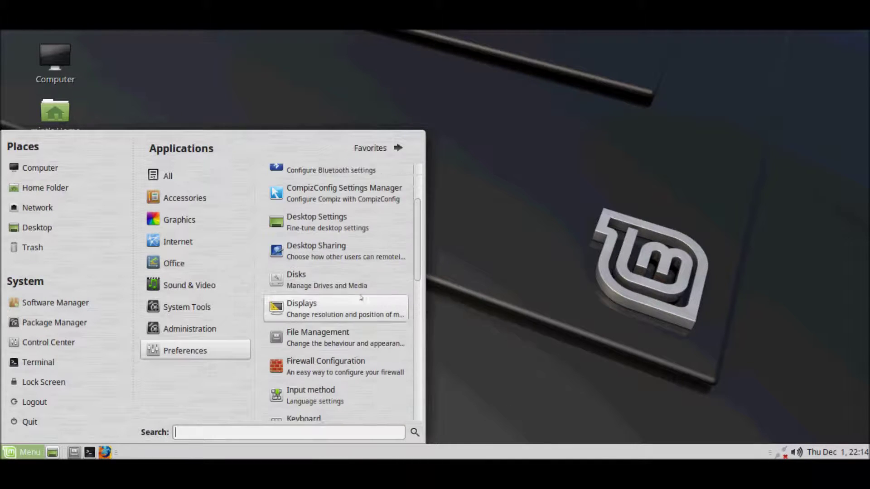
pyautogui.scroll(-5, 370, 300)
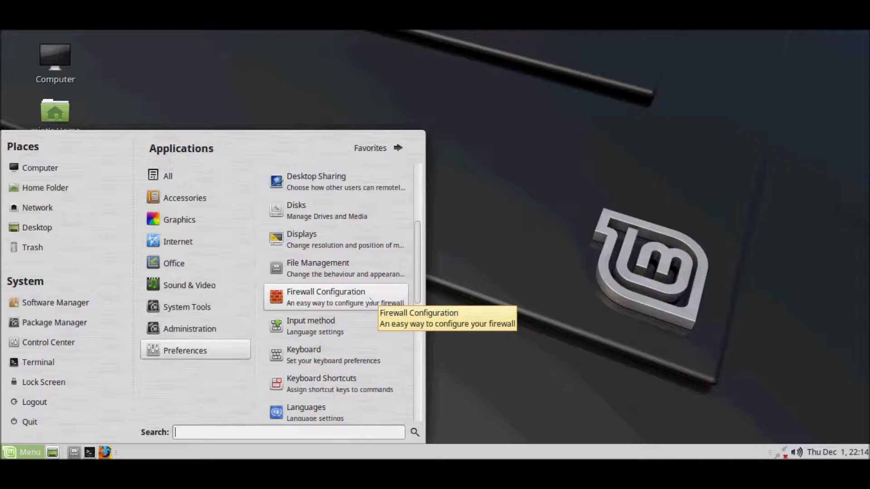
pyautogui.scroll(-4, 371, 300)
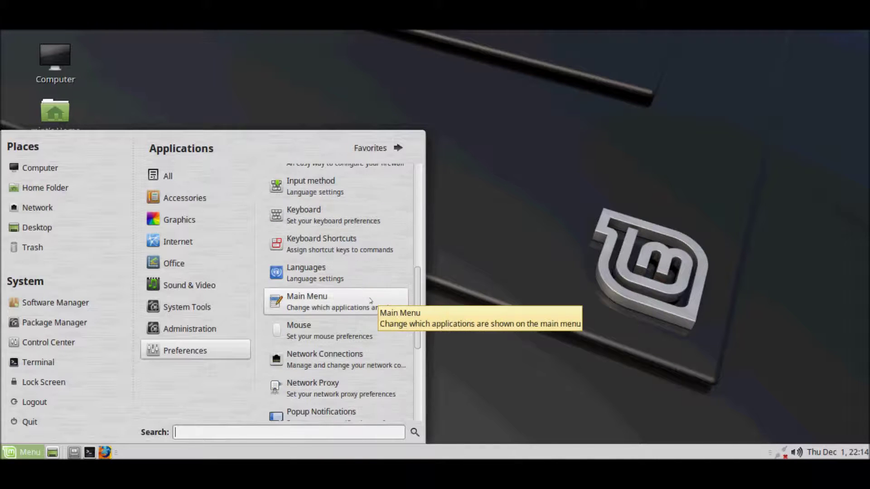
pyautogui.scroll(-1, 370, 300)
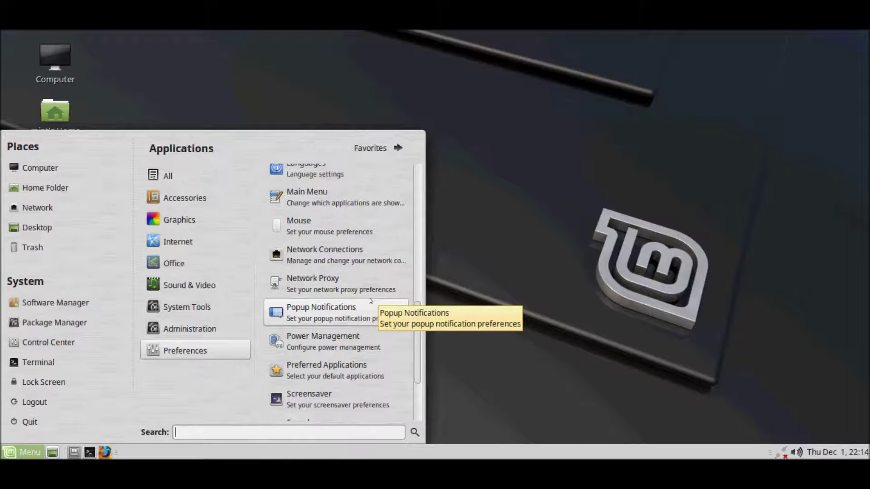
# Step: Review the Multimedia, System, Office and Accessibility defaults in Preferred Applications, then close it
pyautogui.click(351, 365)
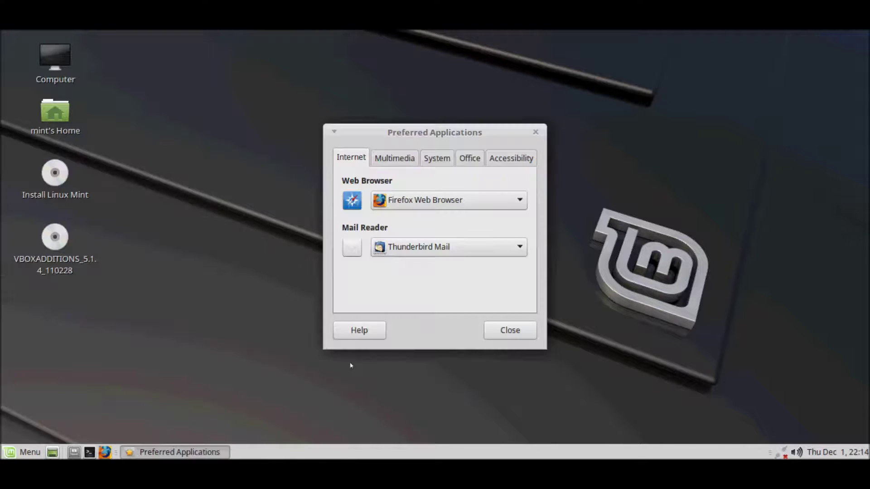
pyautogui.click(395, 157)
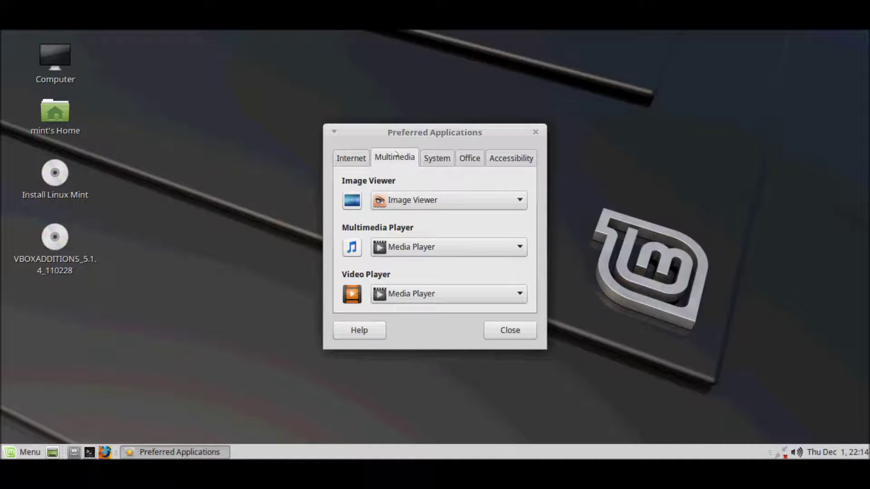
pyautogui.click(436, 158)
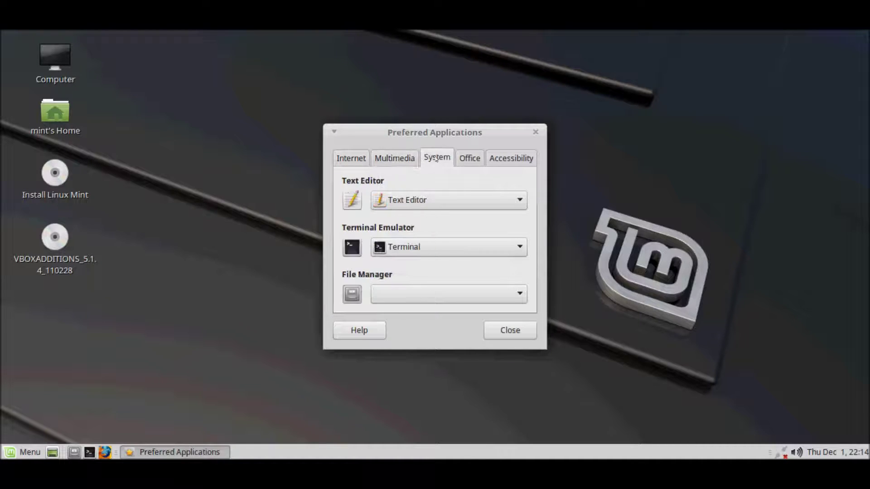
pyautogui.click(465, 161)
pyautogui.click(500, 155)
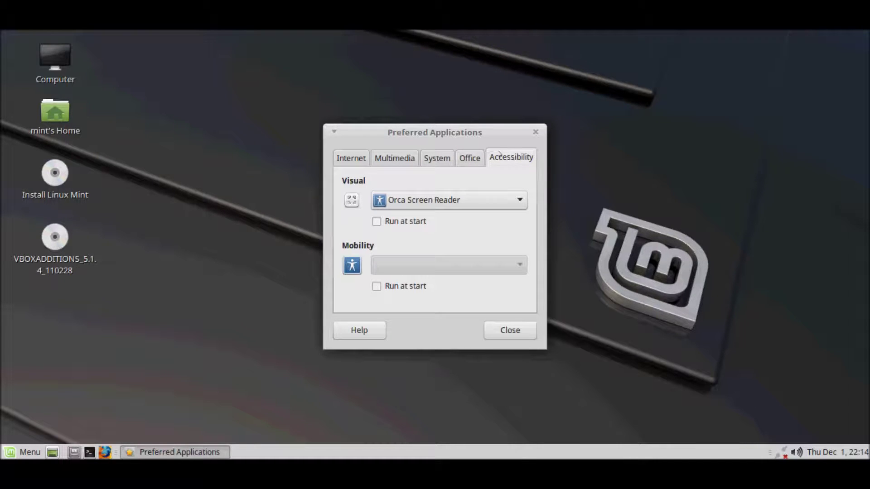
pyautogui.click(534, 132)
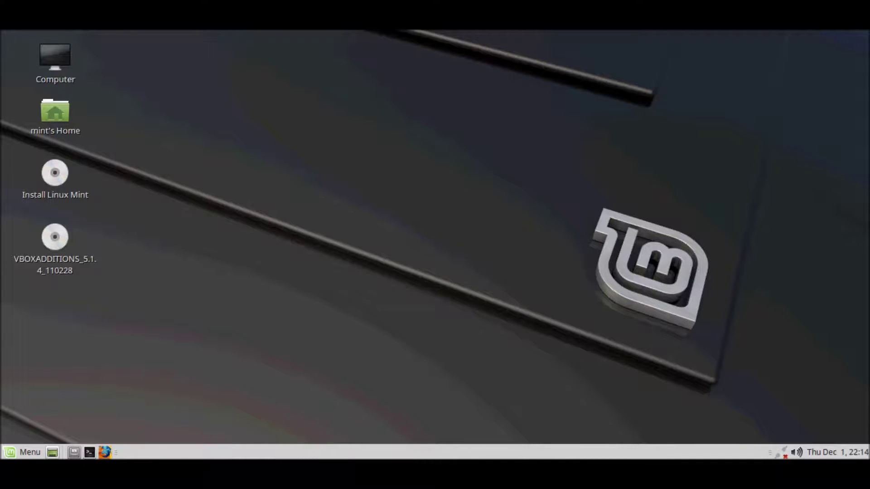
pyautogui.click(15, 449)
pyautogui.scroll(-5, 345, 317)
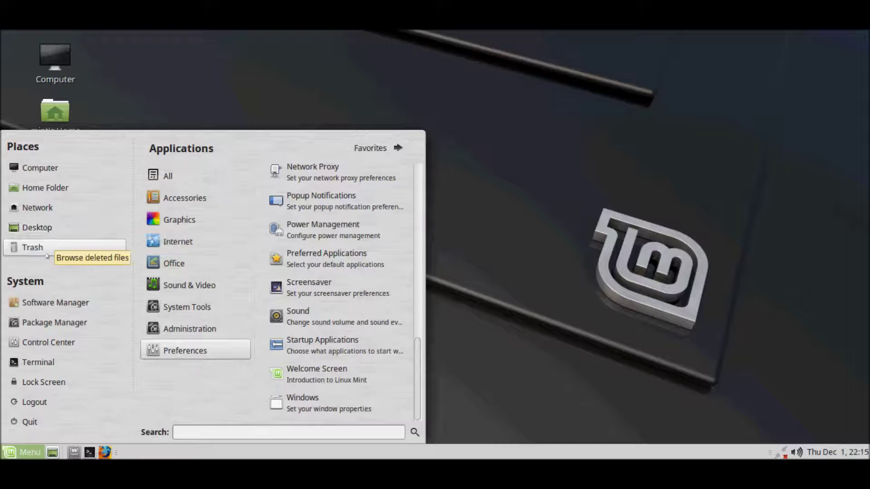
pyautogui.click(47, 342)
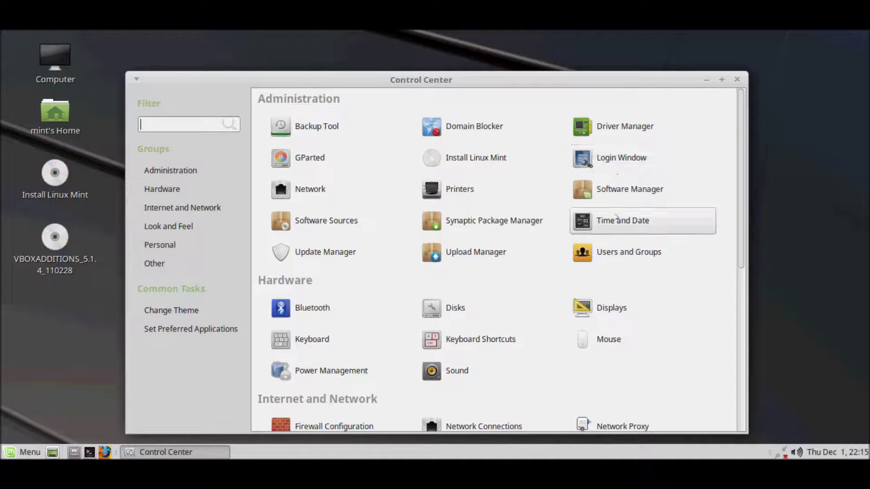
pyautogui.scroll(-2, 615, 227)
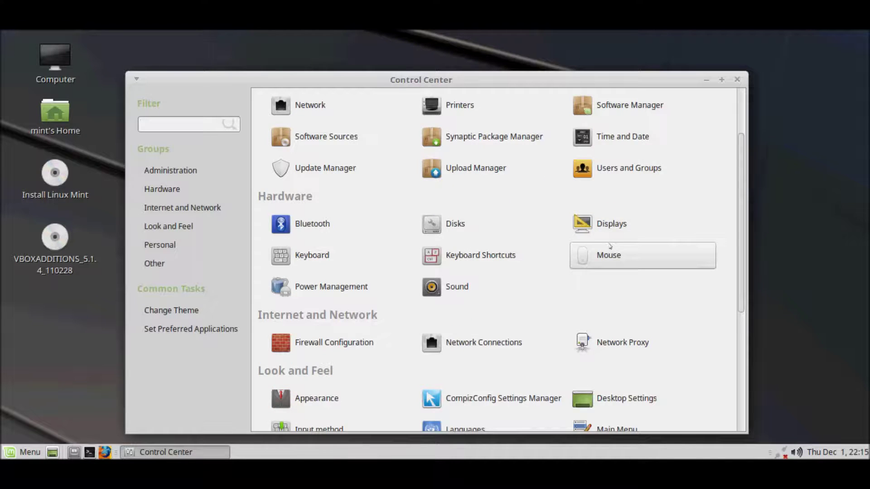
pyautogui.scroll(-2, 611, 247)
pyautogui.scroll(-3, 610, 246)
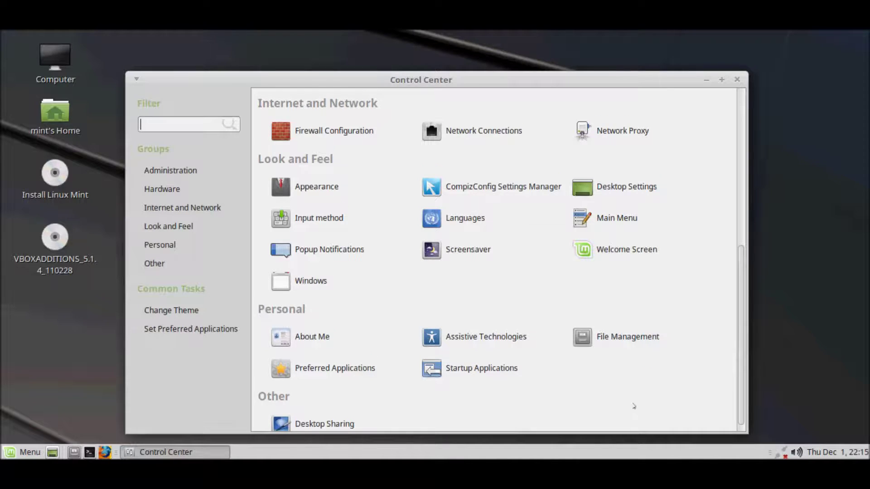
pyautogui.scroll(-1, 643, 390)
pyautogui.click(738, 79)
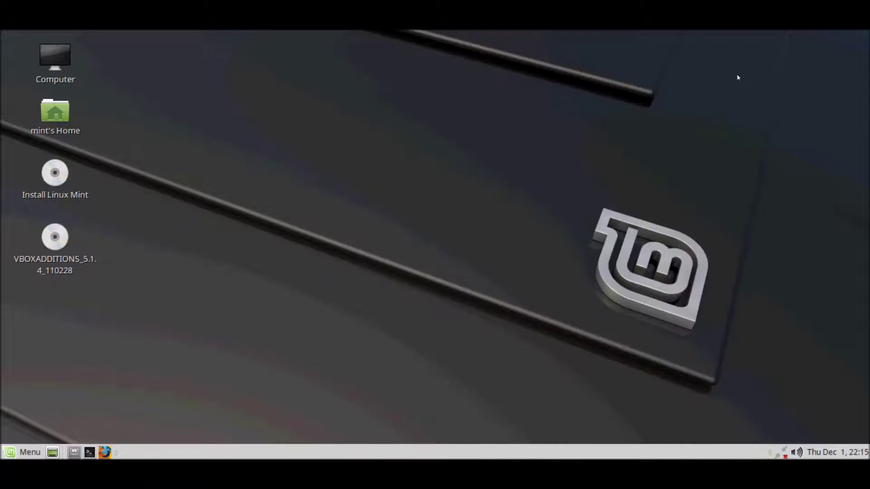
# Step: Launch the installer, keep English, skip third-party software and erase the whole disk
pyautogui.doubleClick(55, 173)
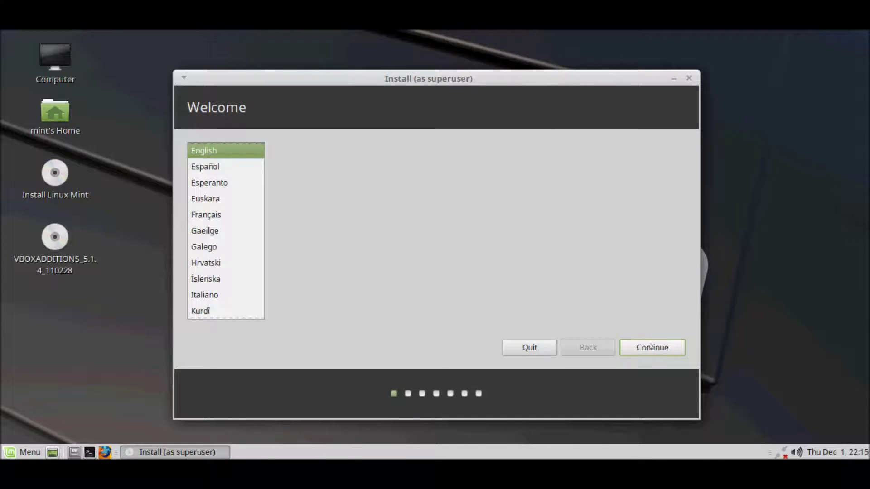
pyautogui.click(630, 345)
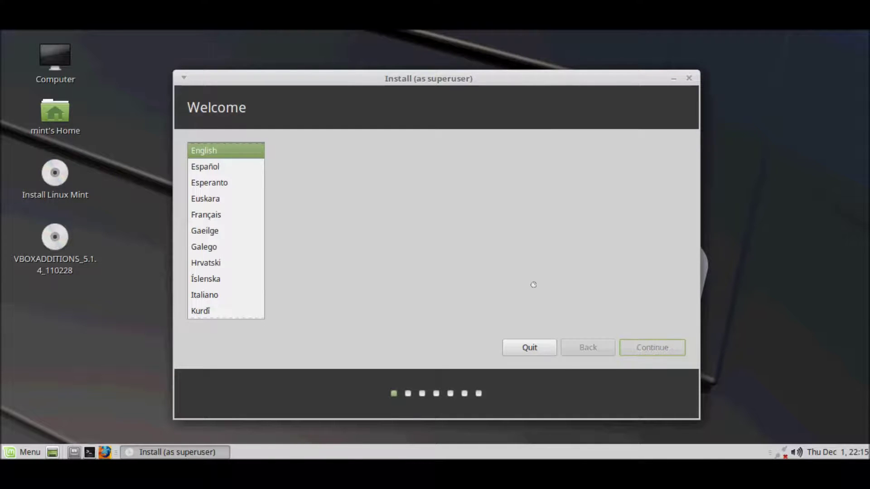
pyautogui.click(644, 346)
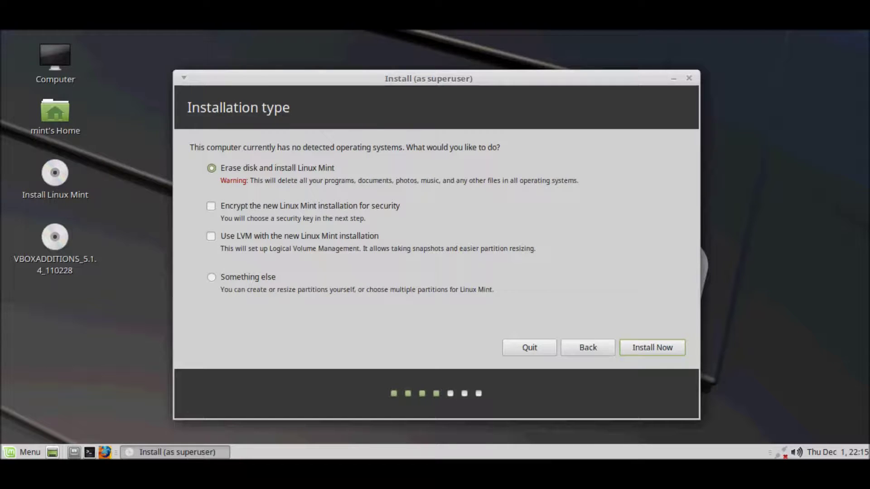
pyautogui.press('Return')
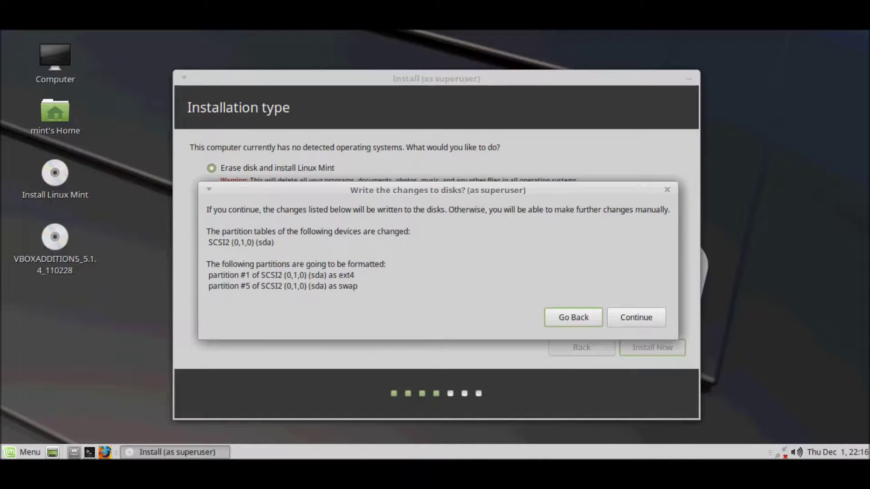
pyautogui.press('Tab')
pyautogui.press('Return')
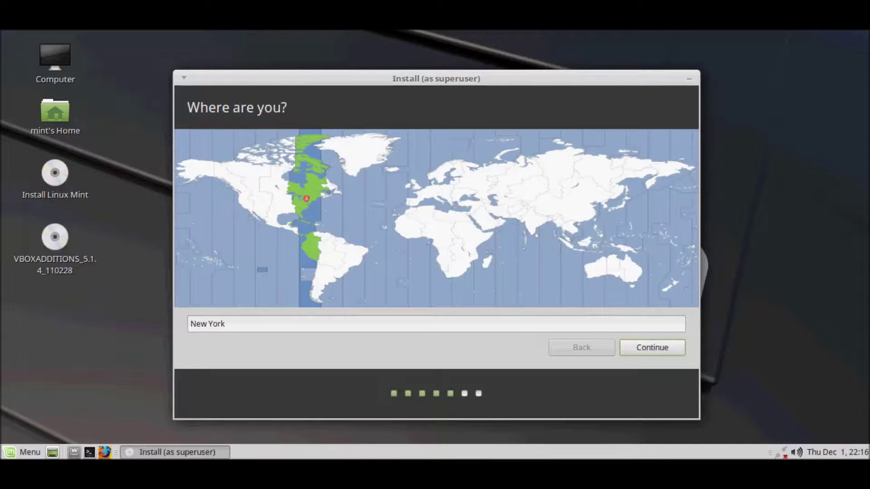
# Step: Accept New York as the time zone and the English (US) keyboard layout
pyautogui.press('Return')
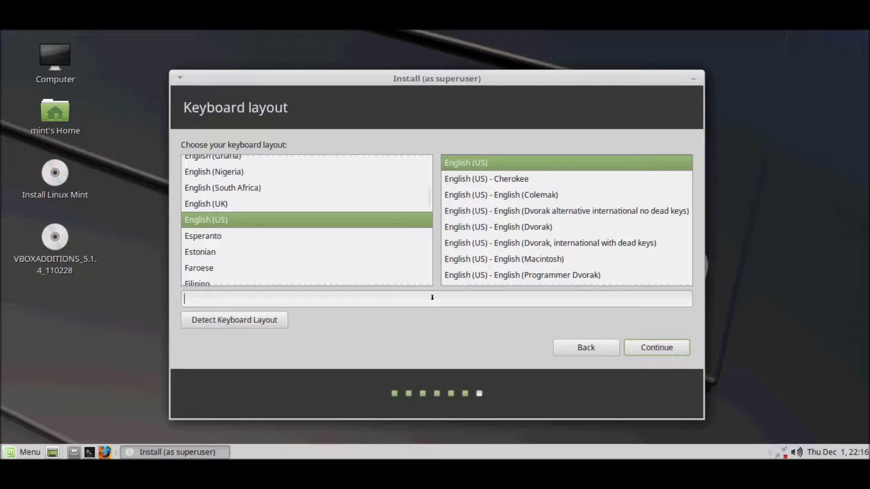
pyautogui.write('DanieleBuda')
pyautogui.press('Return')
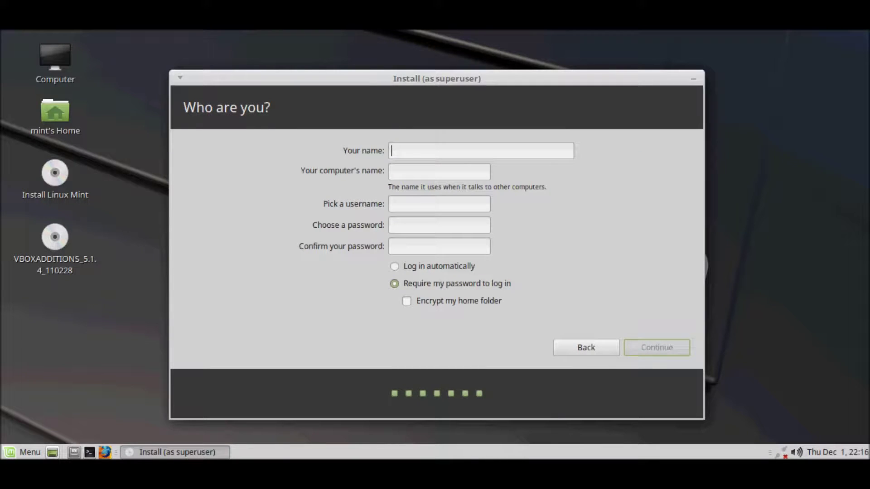
# Step: Enter the user's name and a password, confirm it, and begin installing
pyautogui.write('DanieleBuda')
pyautogui.press('Tab')
pyautogui.press('Tab')
pyautogui.write('12345')
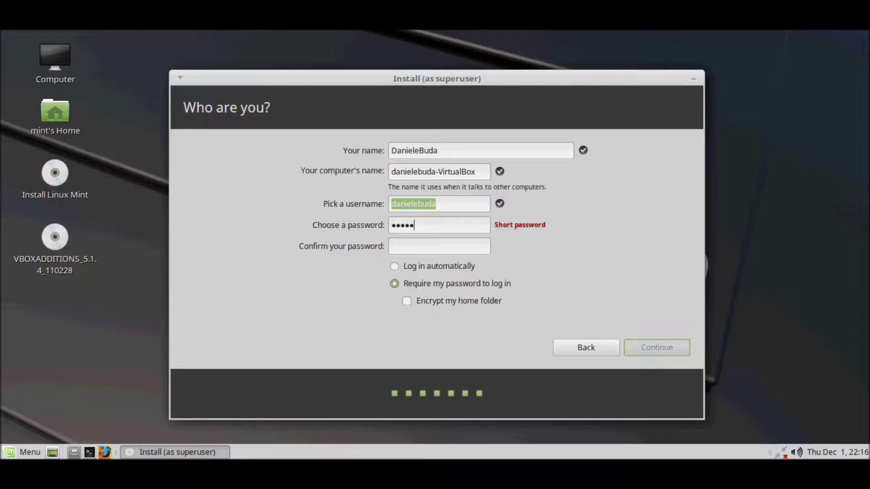
pyautogui.write('67890')
pyautogui.press('Tab')
pyautogui.write('1234567890')
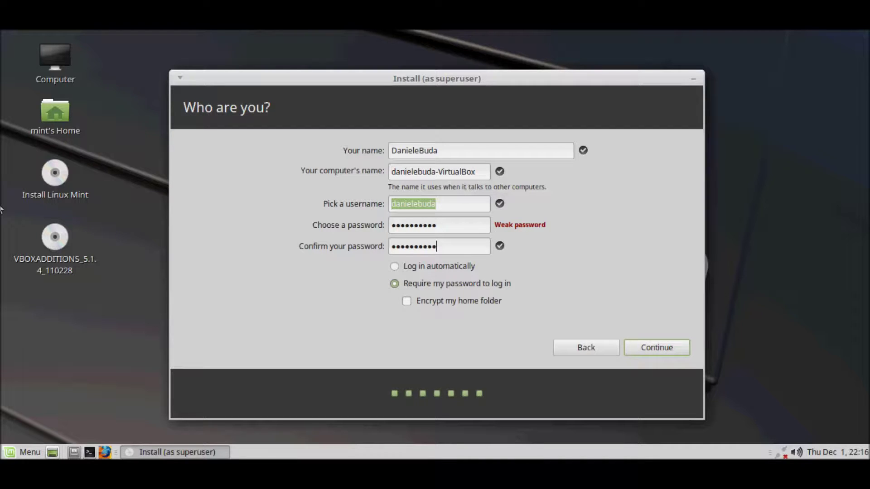
pyautogui.press('Return')
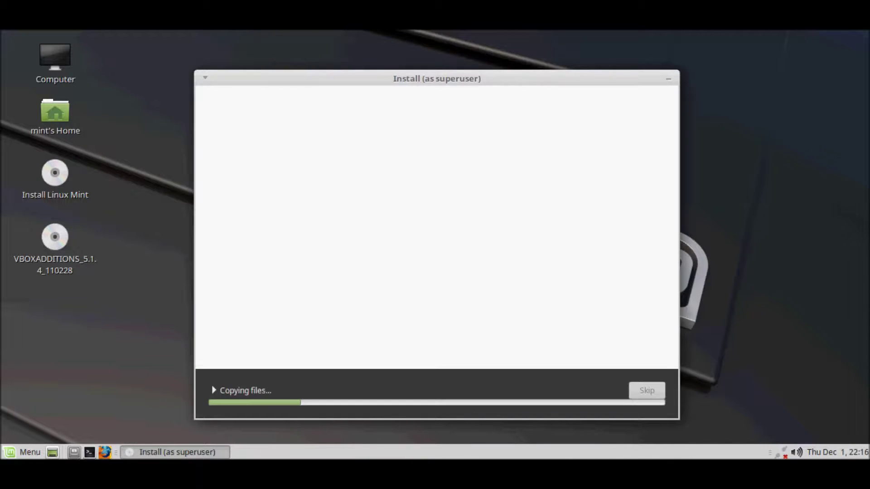
# Step: Advance the slideshow from 'Browse the web' through to 'Find help' while files copy
pyautogui.click(661, 249)
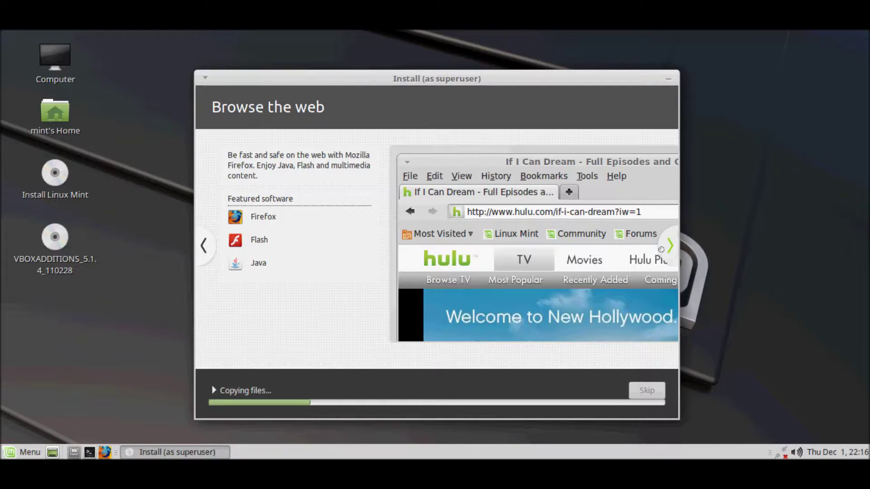
pyautogui.click(661, 249)
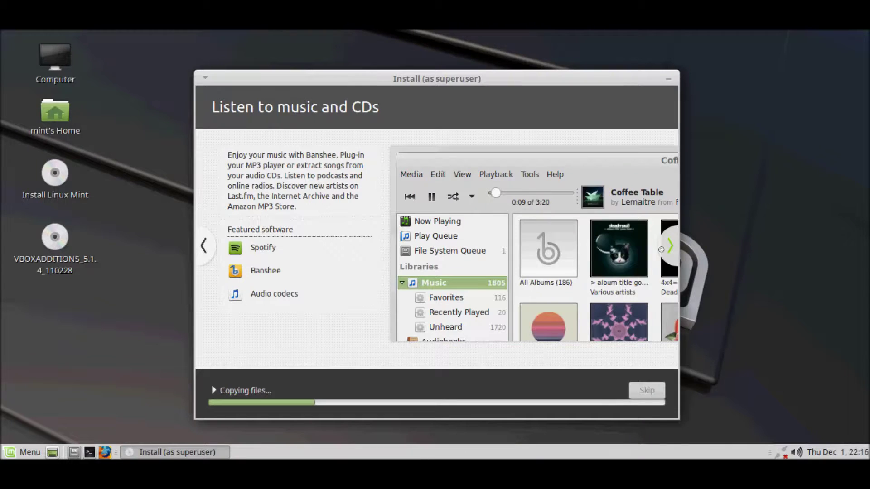
pyautogui.click(661, 249)
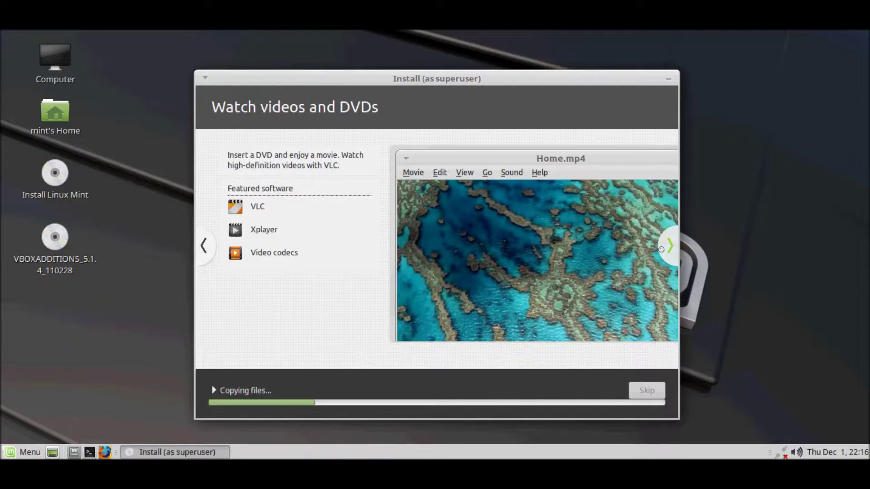
pyautogui.click(660, 249)
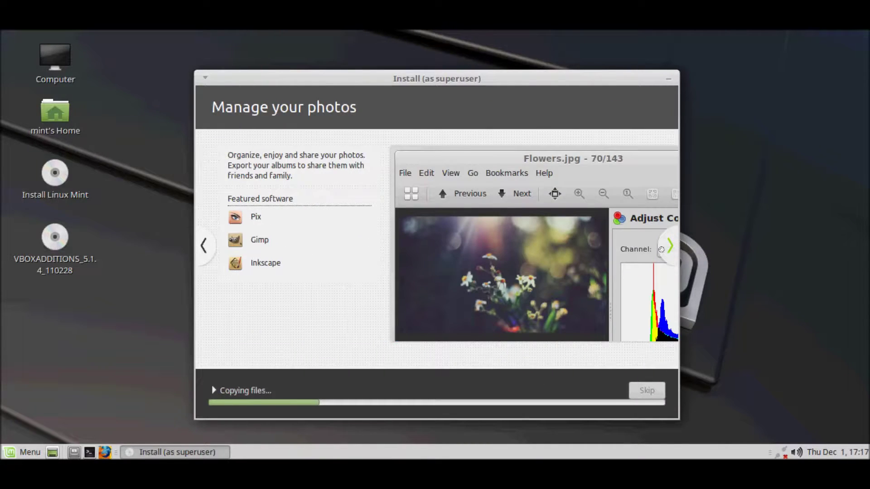
pyautogui.click(661, 249)
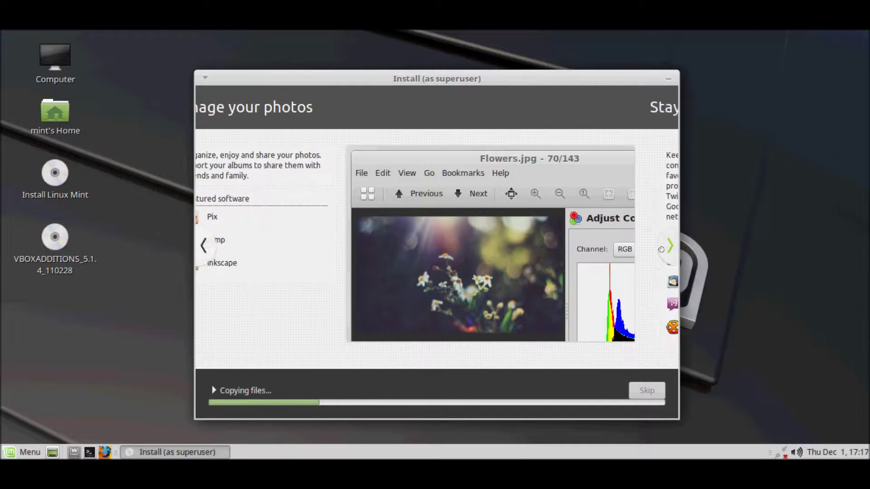
pyautogui.click(661, 249)
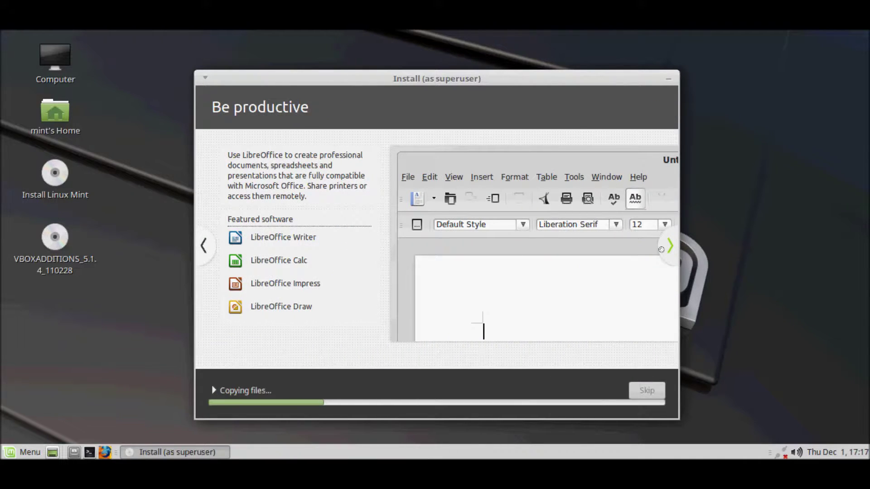
pyautogui.click(661, 249)
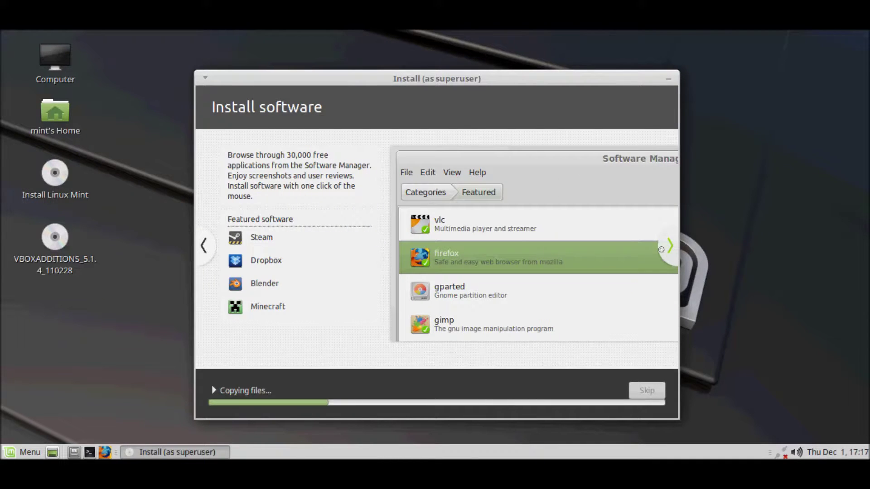
pyautogui.click(661, 249)
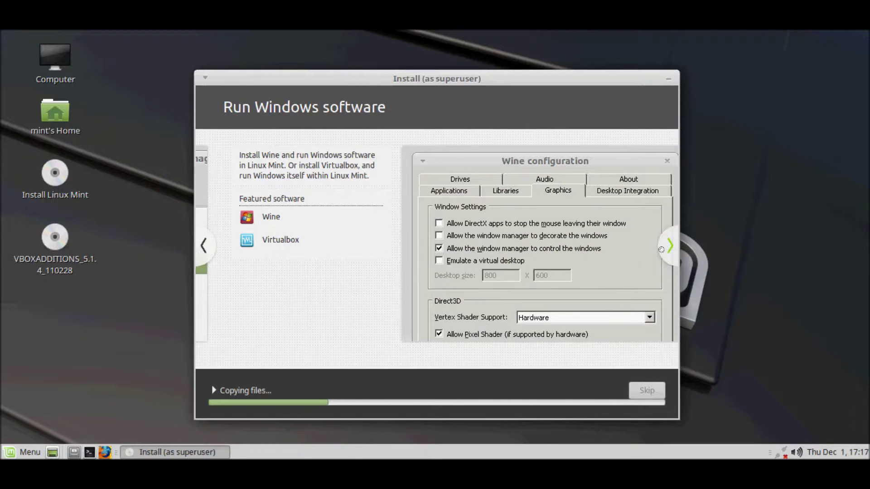
pyautogui.click(661, 249)
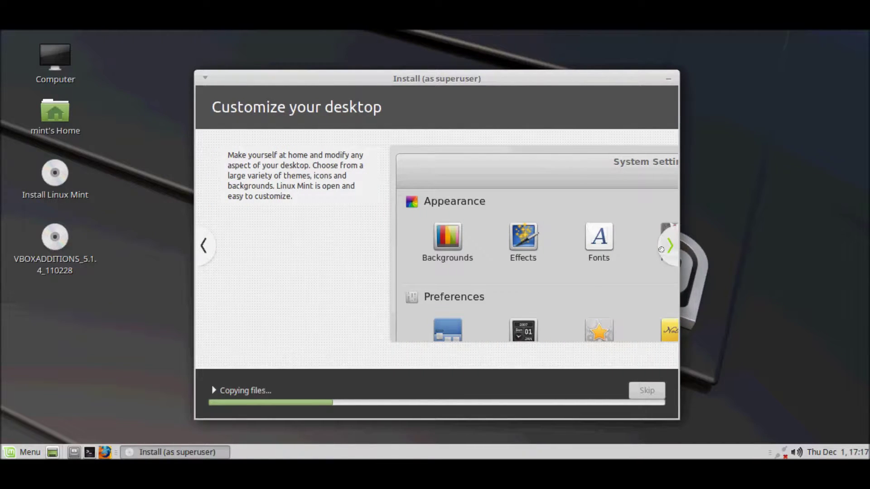
pyautogui.click(661, 249)
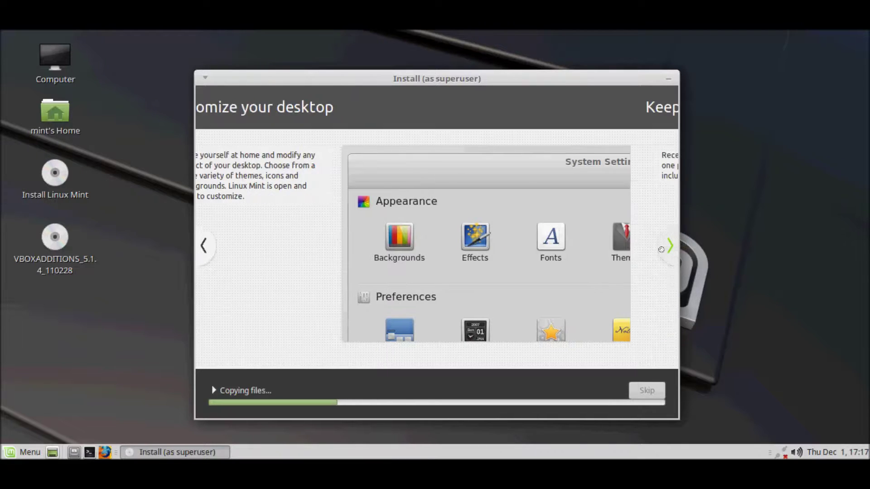
pyautogui.click(661, 249)
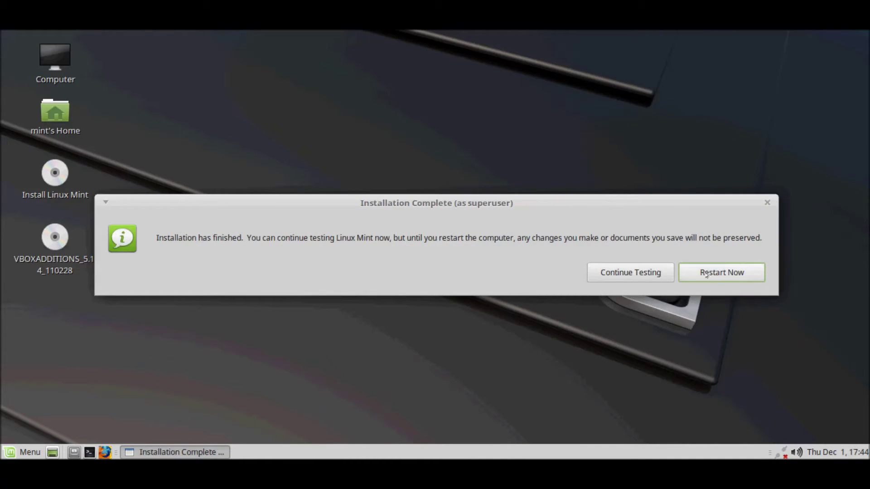
# Step: Choose Restart Now and continue booting once the installation medium is removed
pyautogui.click(709, 274)
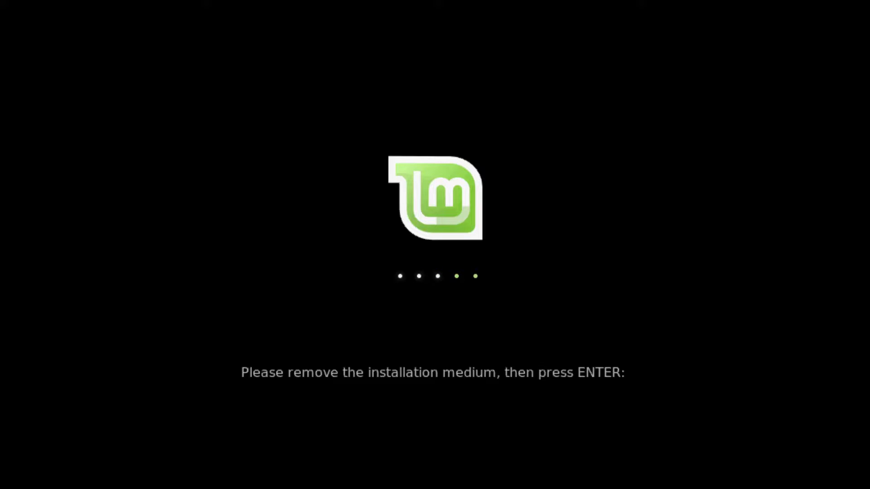
pyautogui.press('Return')
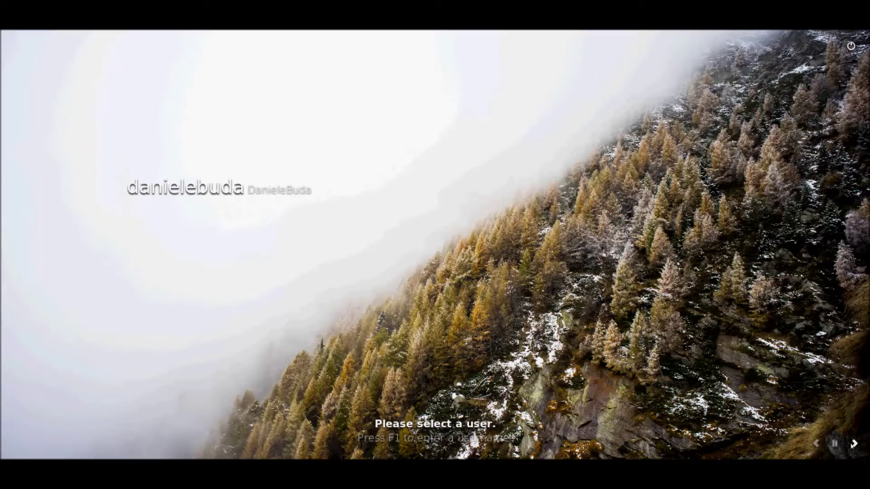
# Step: Cycle through five login backgrounds, then select the new user and type their password
pyautogui.click(854, 444)
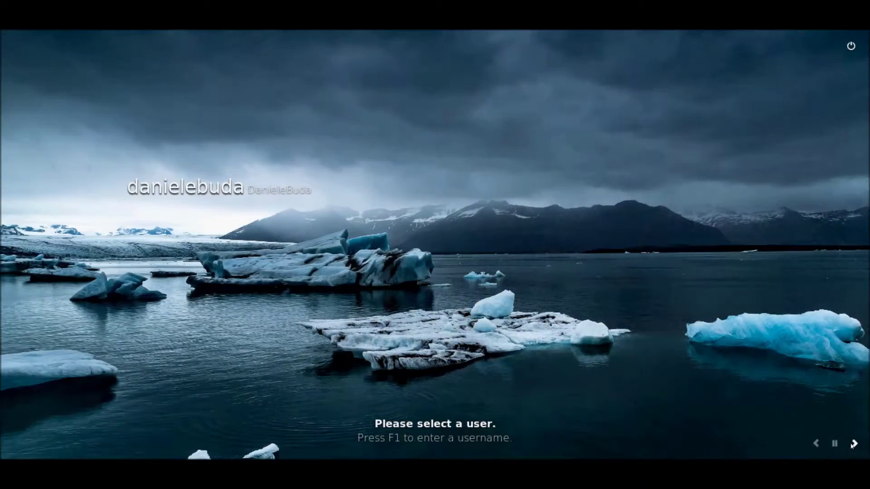
pyautogui.click(853, 444)
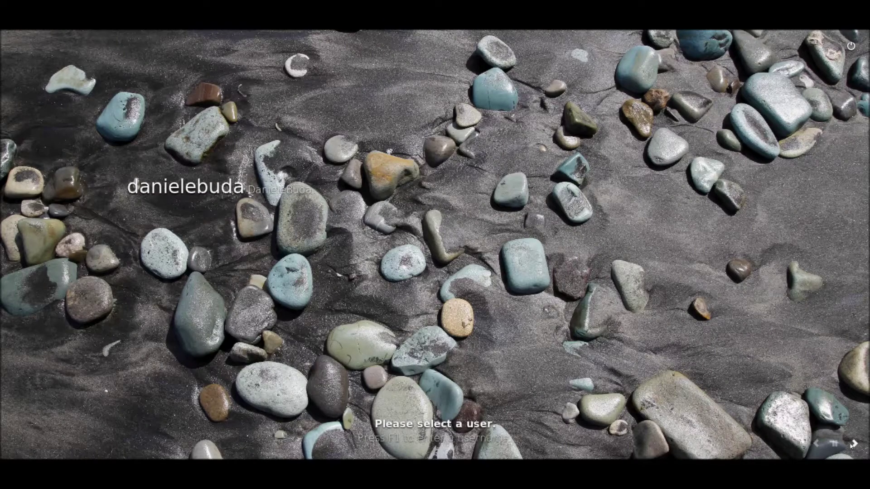
pyautogui.click(853, 444)
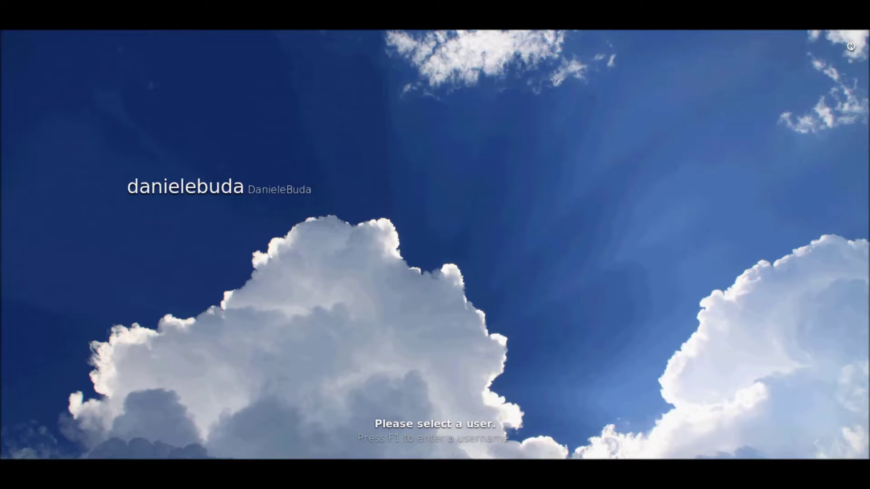
pyautogui.click(852, 446)
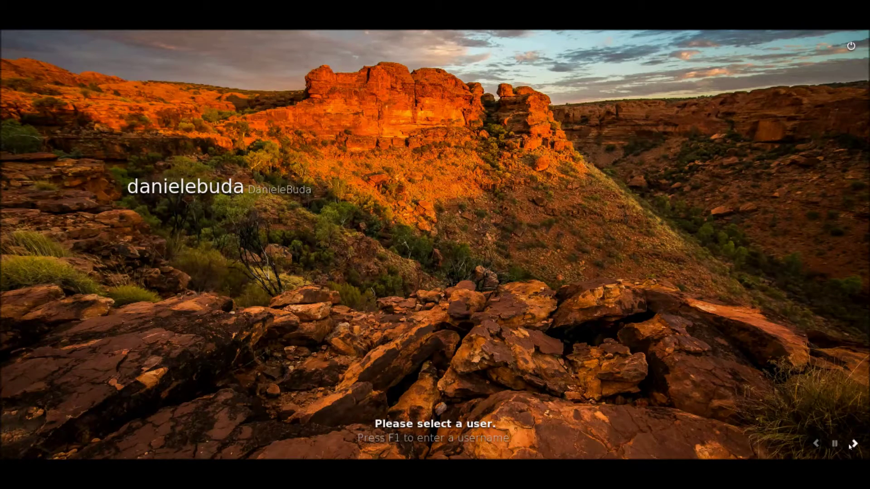
pyautogui.click(852, 445)
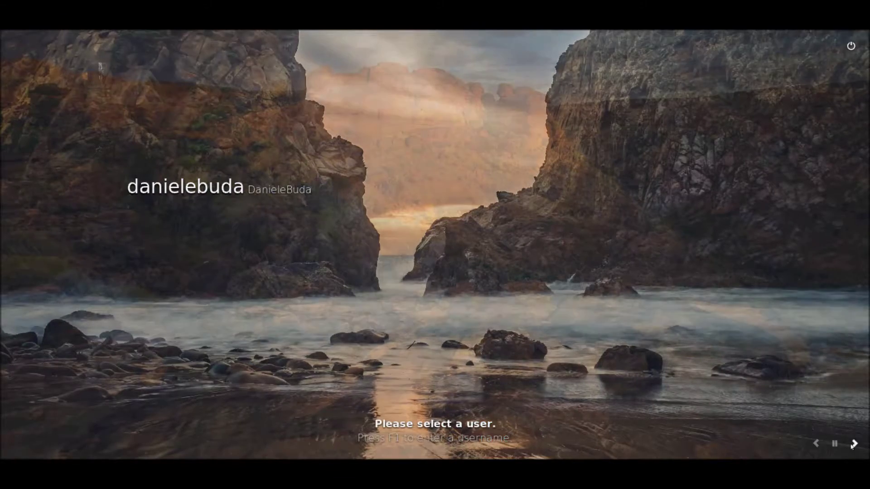
pyautogui.click(279, 197)
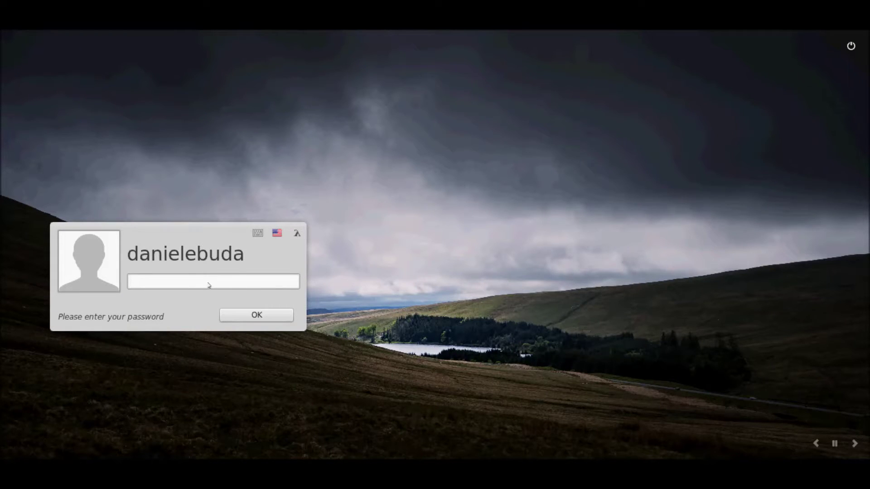
pyautogui.write('**********')
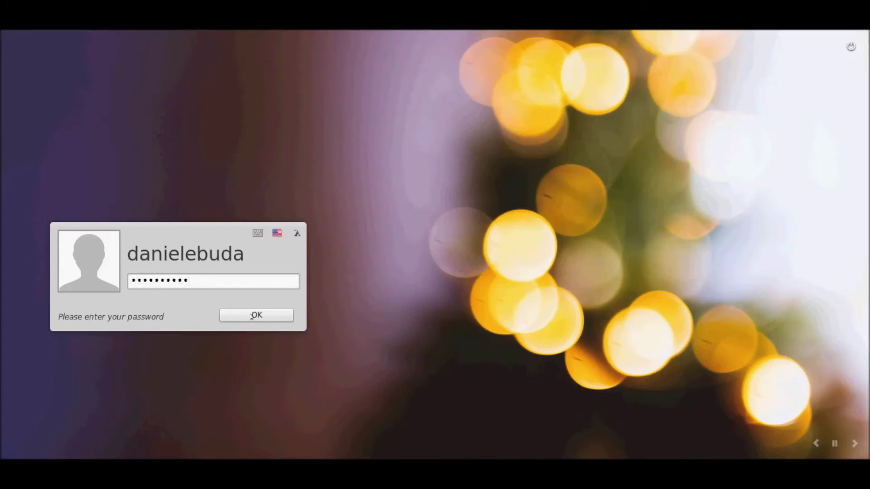
# Step: Log in, close the Welcome Screen, and choose Quit from the Menu
pyautogui.click(252, 315)
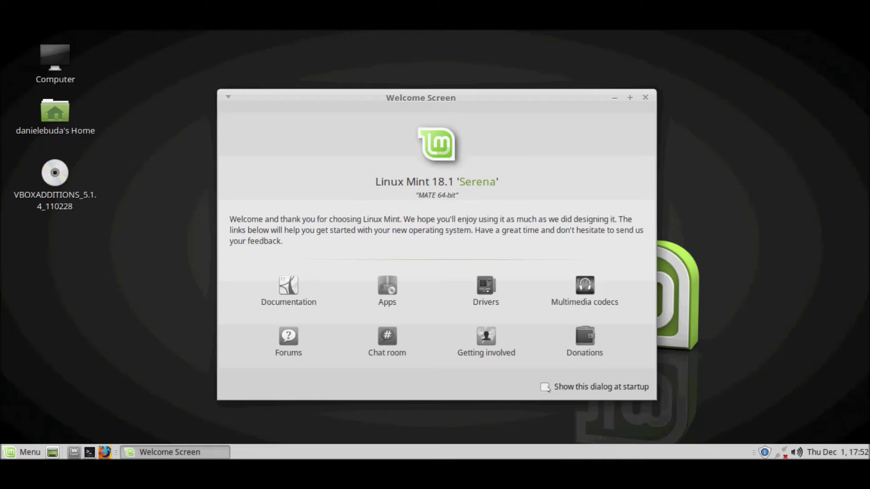
pyautogui.click(645, 97)
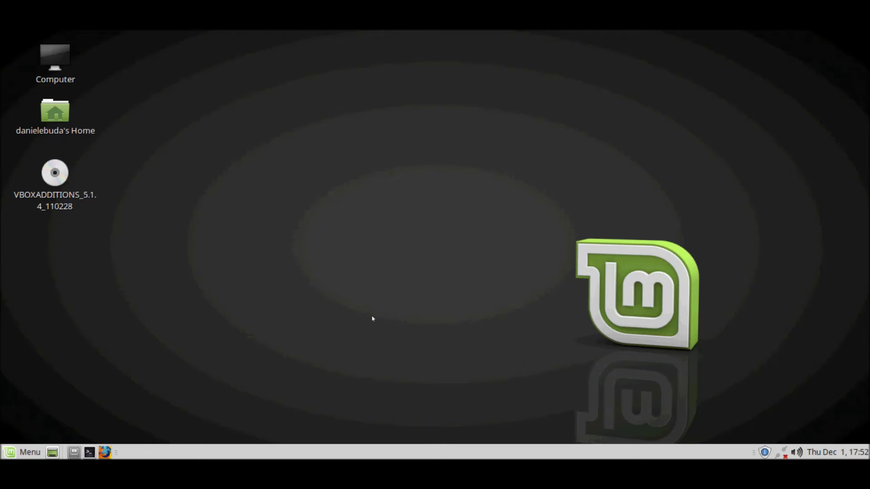
pyautogui.click(17, 450)
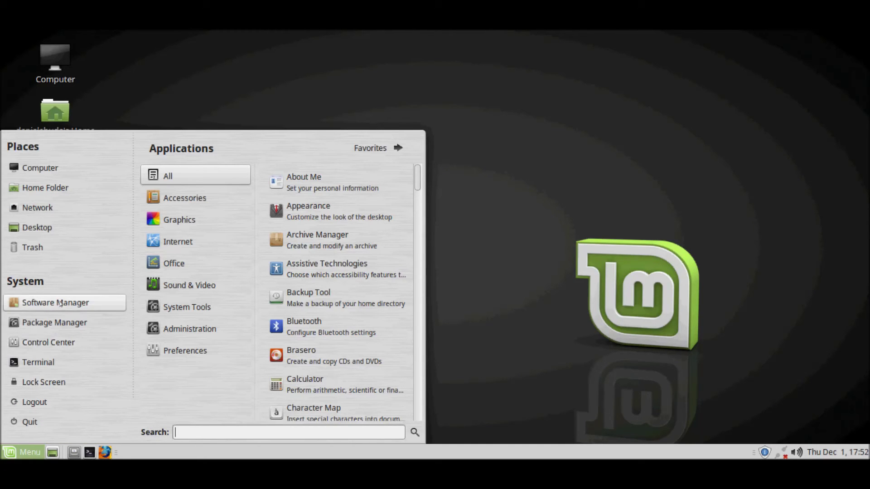
pyautogui.click(22, 421)
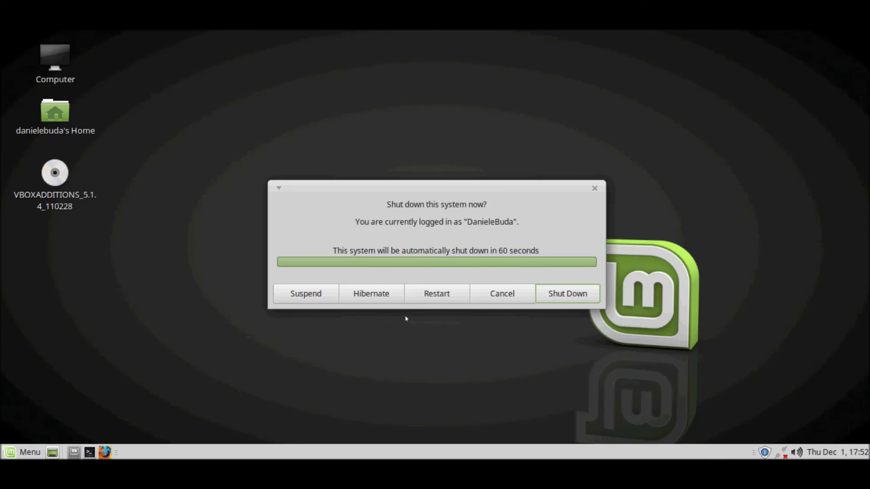